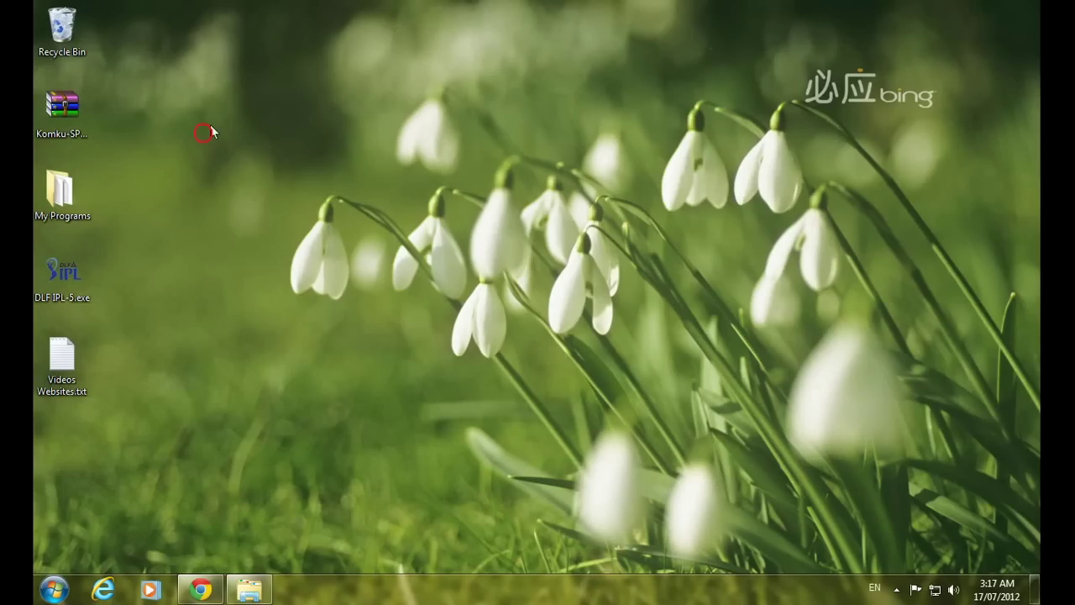
Open the Komku-SP-usb.rar archive on the desktop and run Komku-SP-usb.exe from it.
{"action": "left_click", "coordinate": [74, 124]}
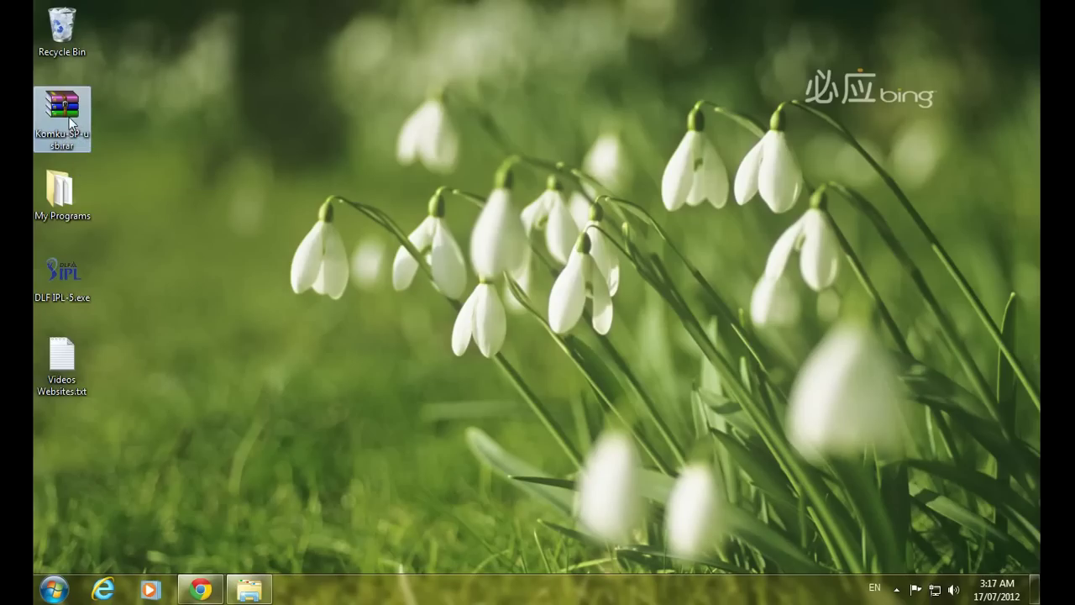
{"action": "double_click", "coordinate": [72, 123]}
{"action": "left_click", "coordinate": [170, 134]}
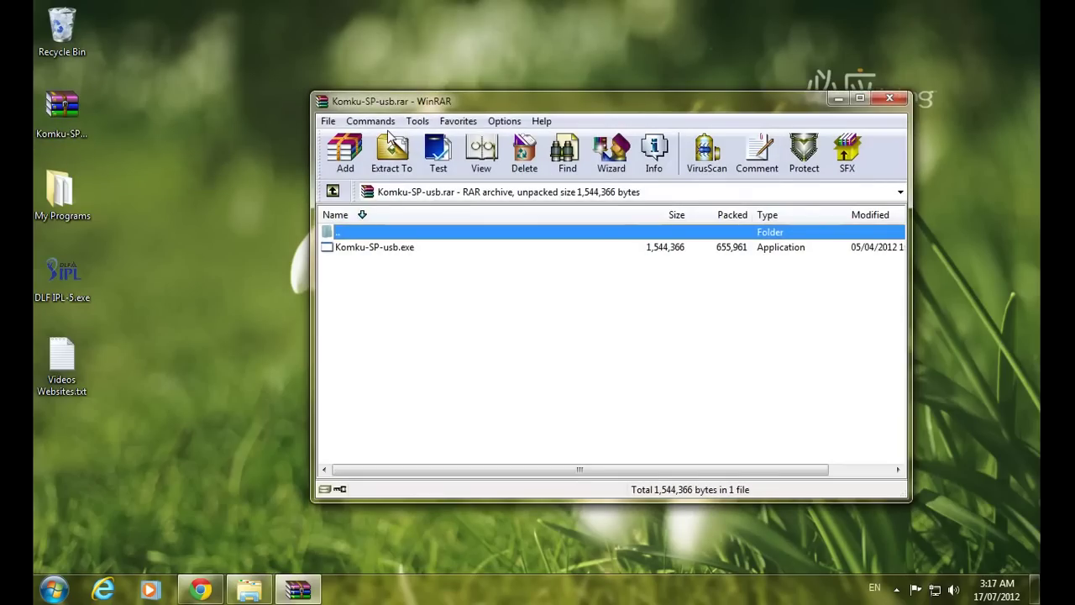
{"action": "left_click_drag", "start_coordinate": [524, 105], "coordinate": [442, 101]}
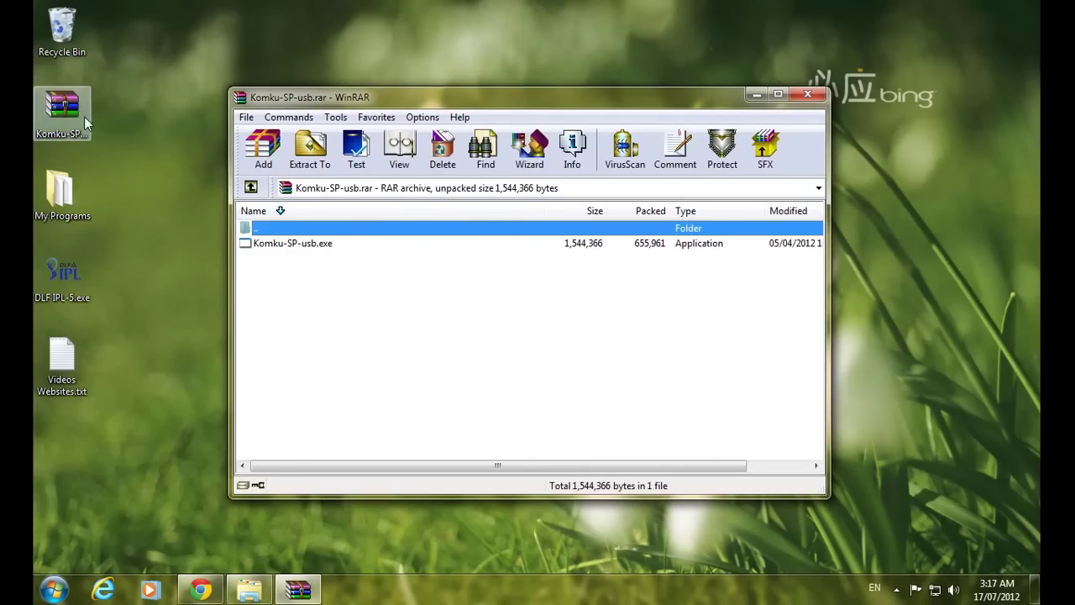
{"action": "left_click", "coordinate": [263, 245]}
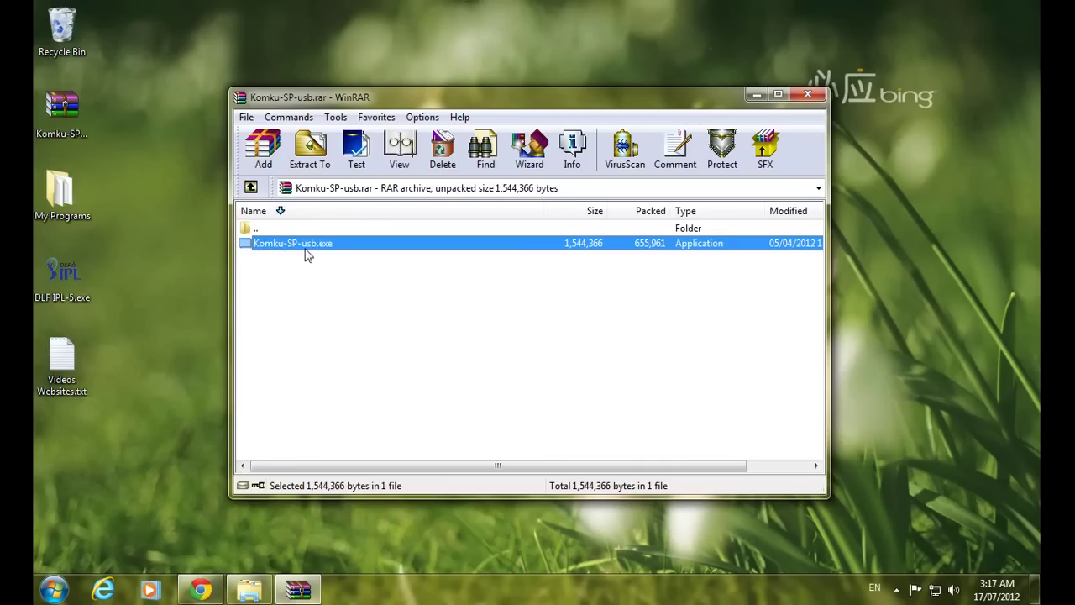
{"action": "left_click", "coordinate": [298, 249]}
{"action": "double_click", "coordinate": [298, 252]}
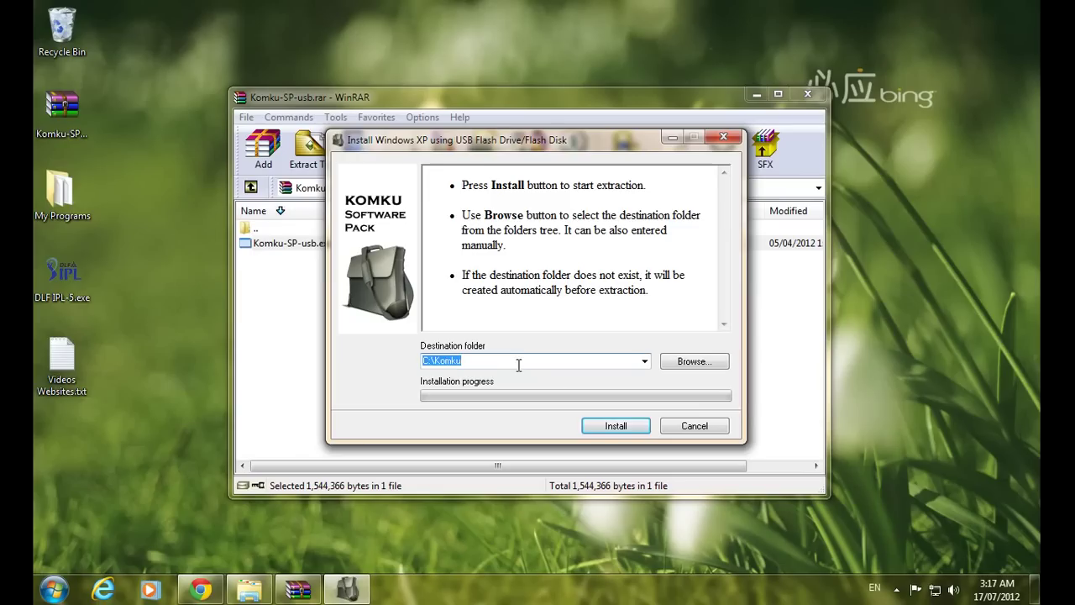
Install the software pack into C:\Komku, closing the resulting text file and the archive window.
{"action": "left_click", "coordinate": [519, 365]}
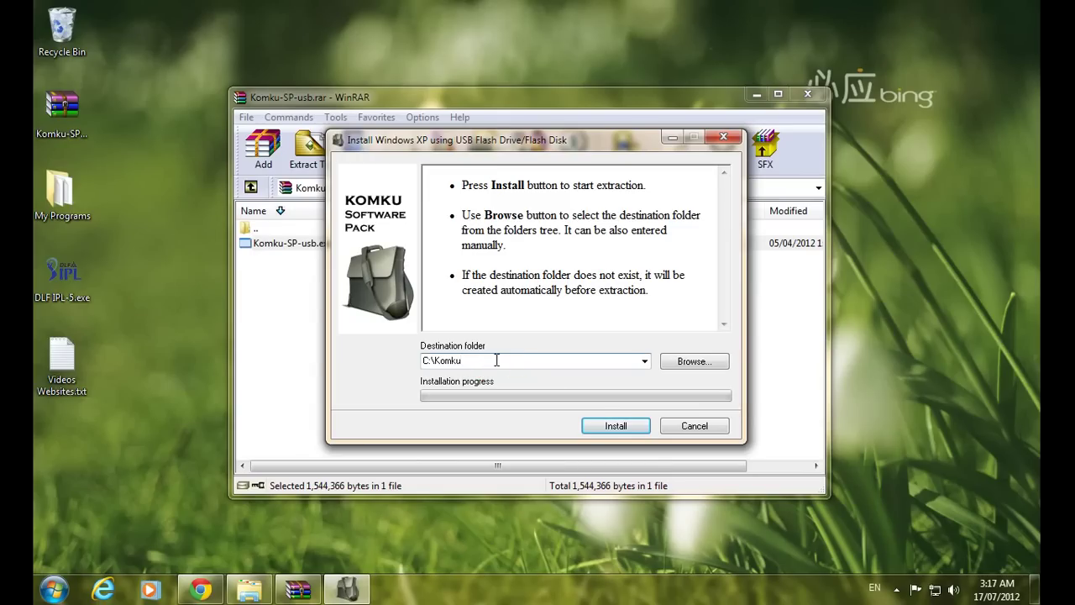
{"action": "left_click", "coordinate": [635, 427]}
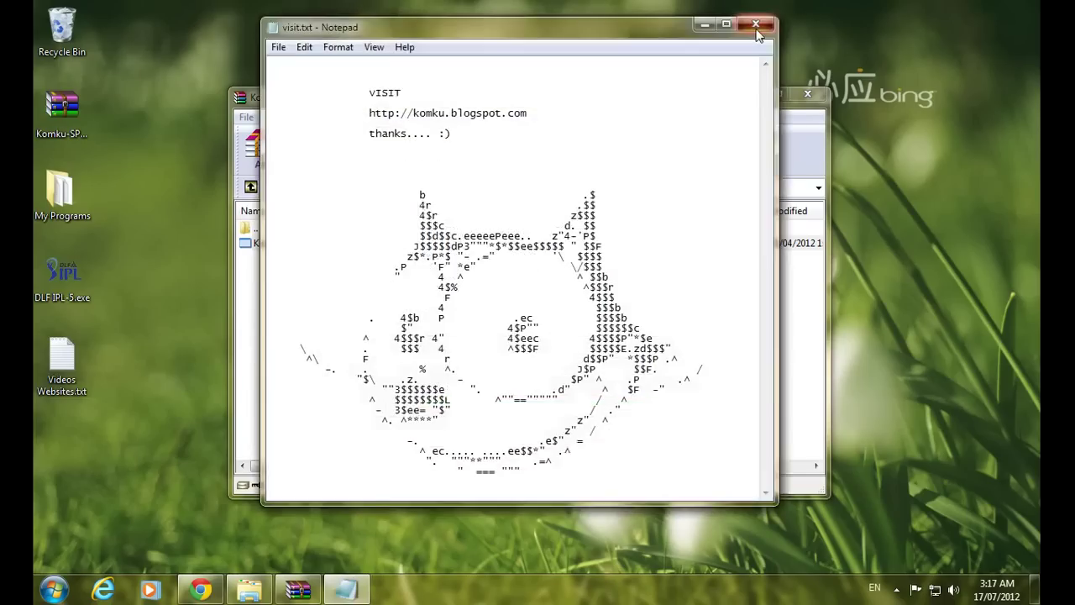
{"action": "left_click", "coordinate": [760, 25]}
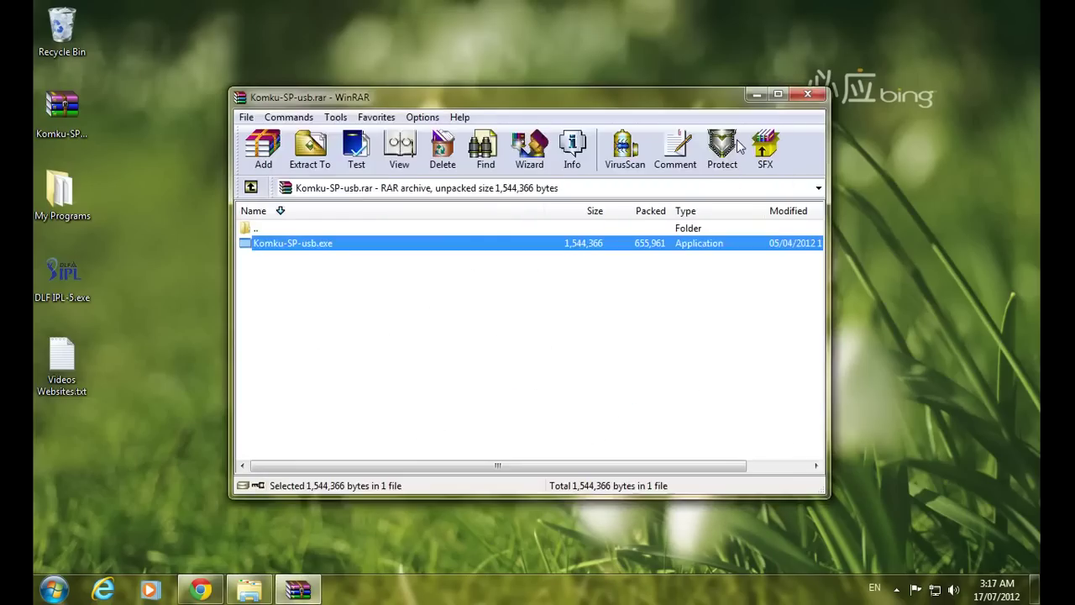
{"action": "left_click", "coordinate": [807, 96]}
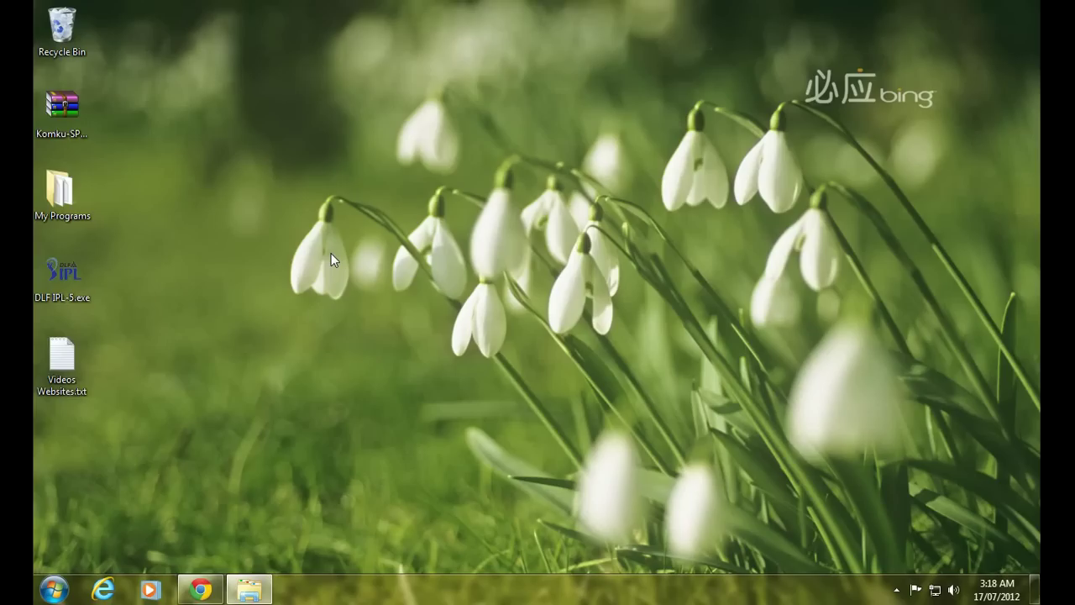
Open the folder c:\Komku through the Run dialog and go into its PeToUSB subfolder.
{"action": "left_click", "coordinate": [510, 310]}
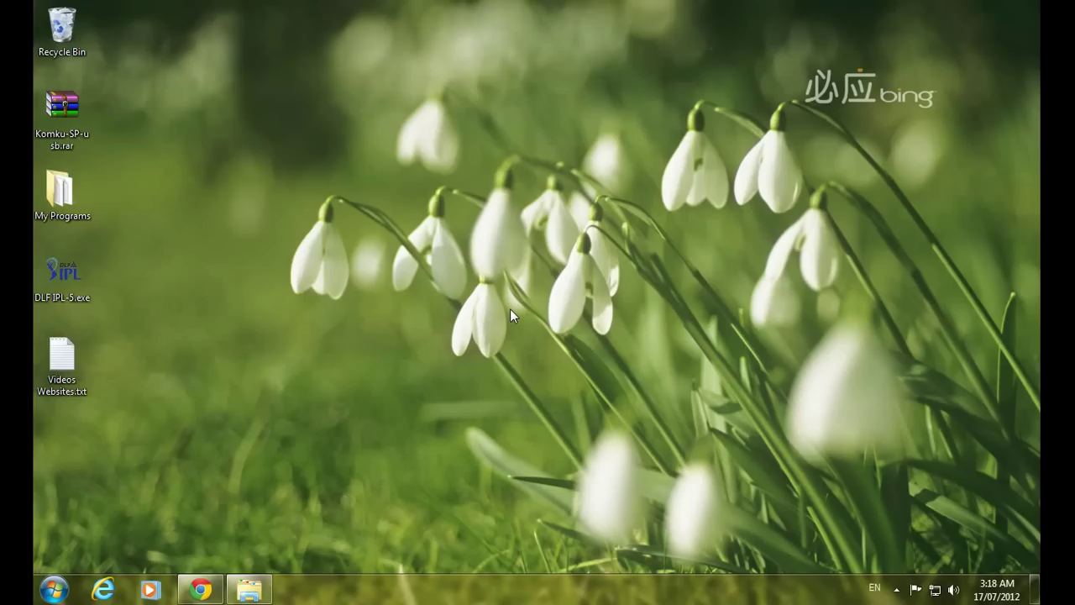
{"action": "key", "text": "super+r"}
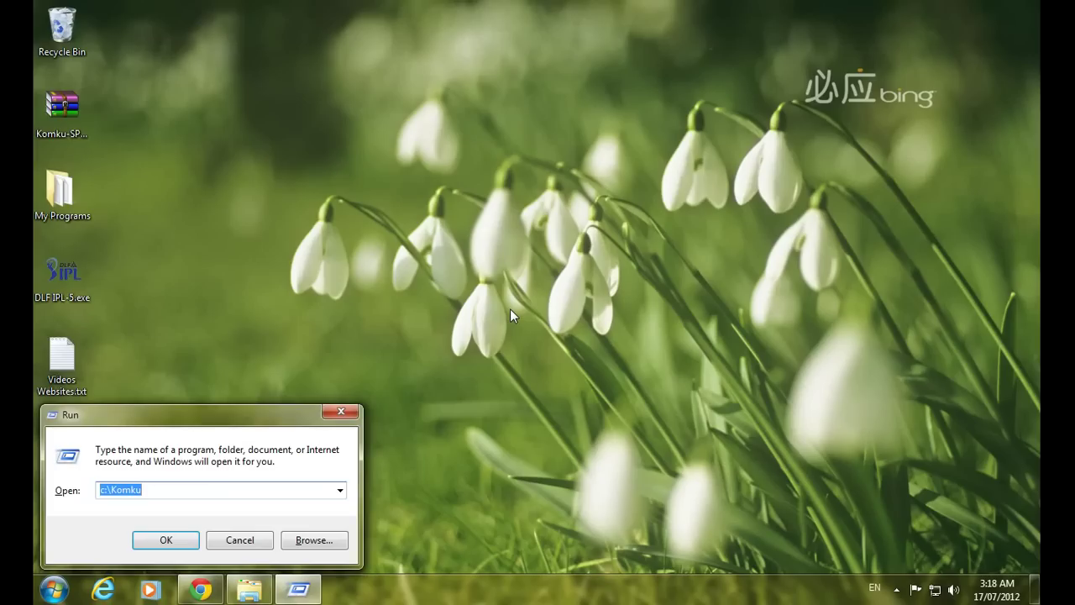
{"action": "left_click", "coordinate": [153, 488]}
{"action": "left_click", "coordinate": [159, 542]}
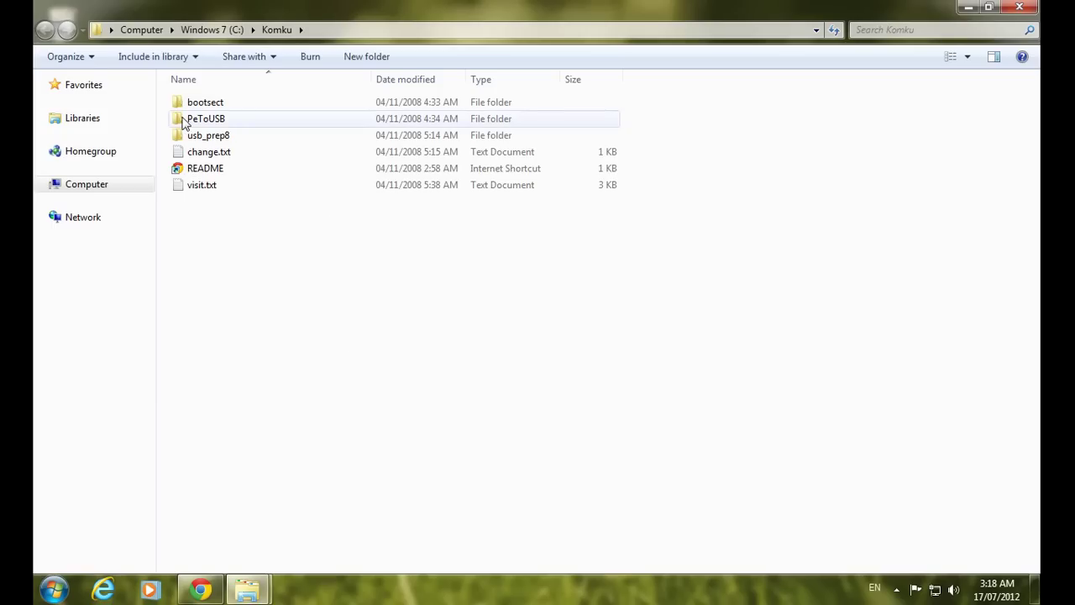
{"action": "mouse_move", "coordinate": [195, 126]}
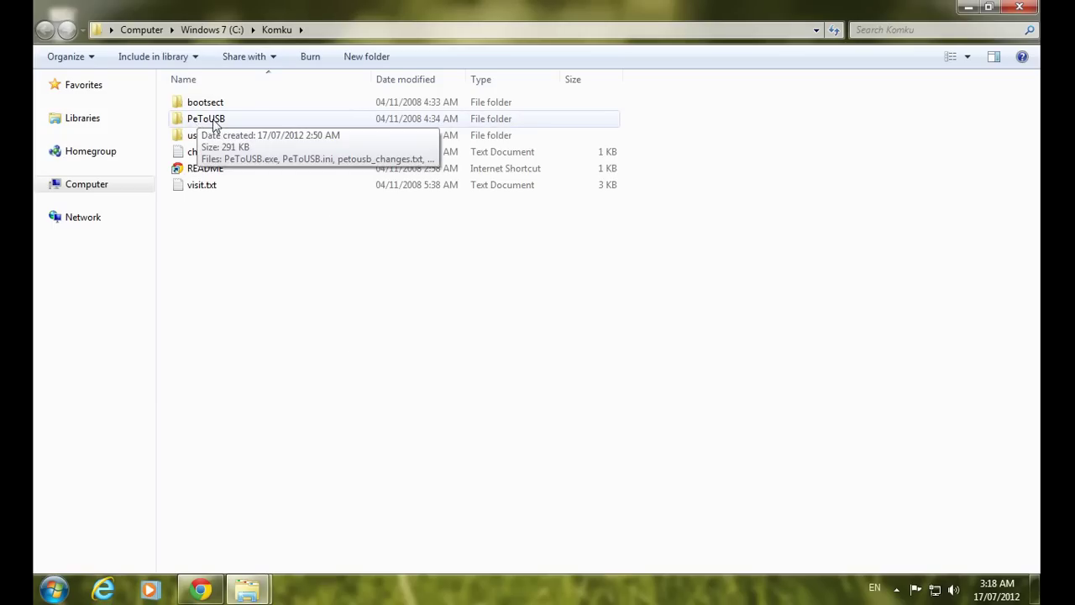
{"action": "double_click", "coordinate": [224, 123]}
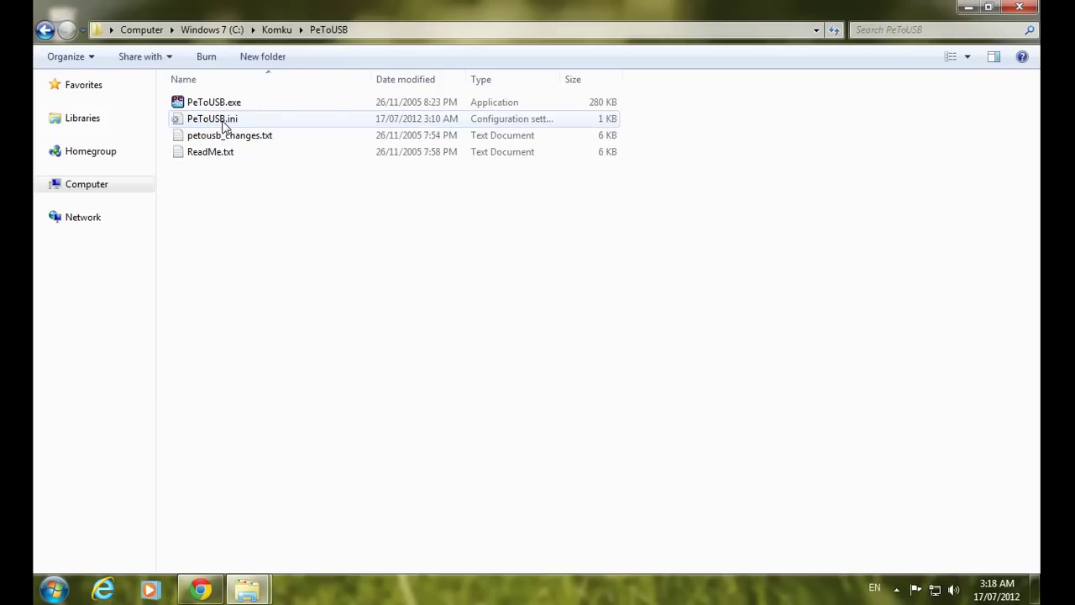
{"action": "left_click", "coordinate": [252, 268]}
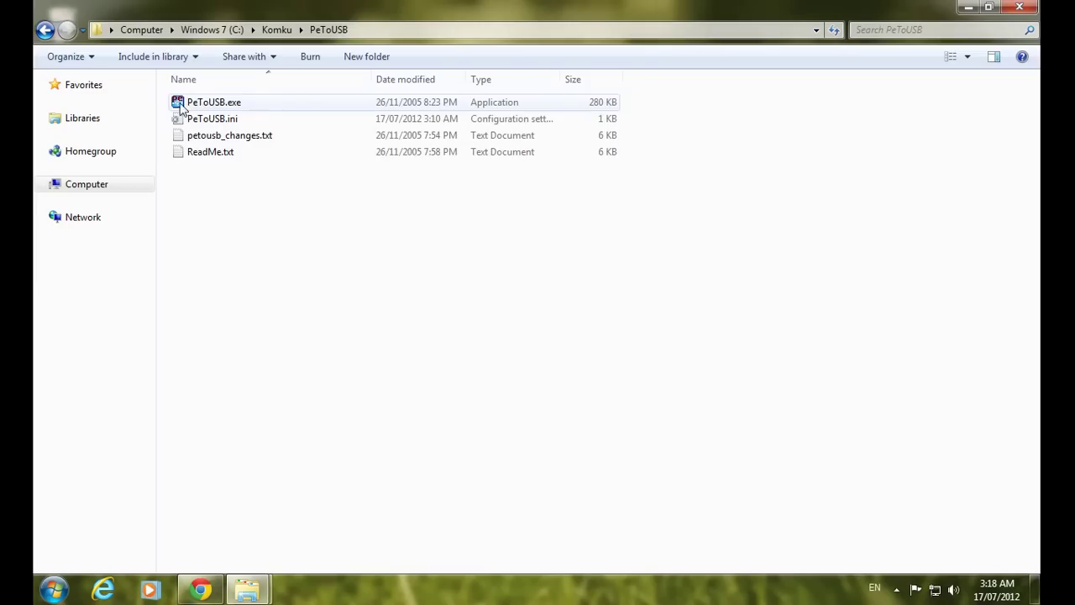
Run PeToUSB.exe as administrator.
{"action": "mouse_move", "coordinate": [198, 105]}
{"action": "right_click", "coordinate": [243, 103]}
{"action": "left_click", "coordinate": [227, 104]}
{"action": "right_click", "coordinate": [225, 105]}
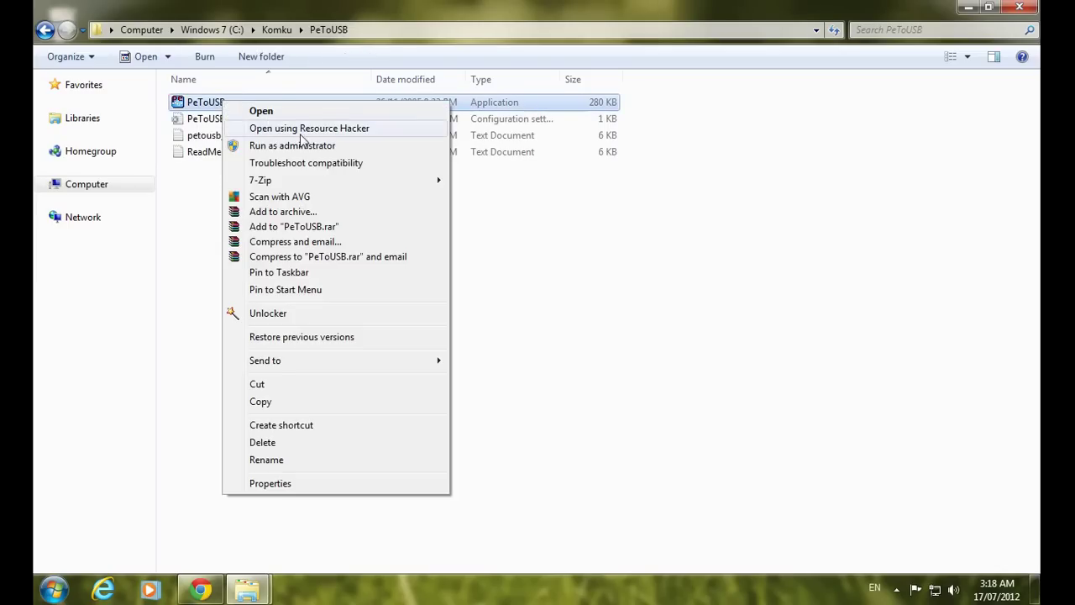
{"action": "left_click", "coordinate": [317, 145]}
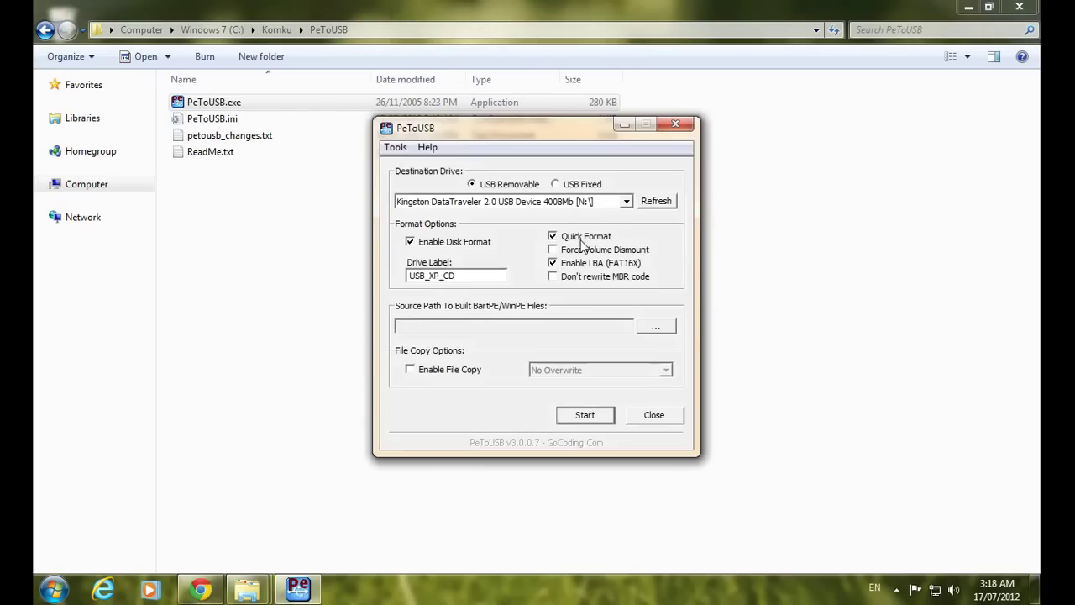
Refresh the destination drives, choose the Kingston DataTraveler 2.0 USB device on N:, and leave Enable Disk Format switched on.
{"action": "left_click", "coordinate": [464, 242]}
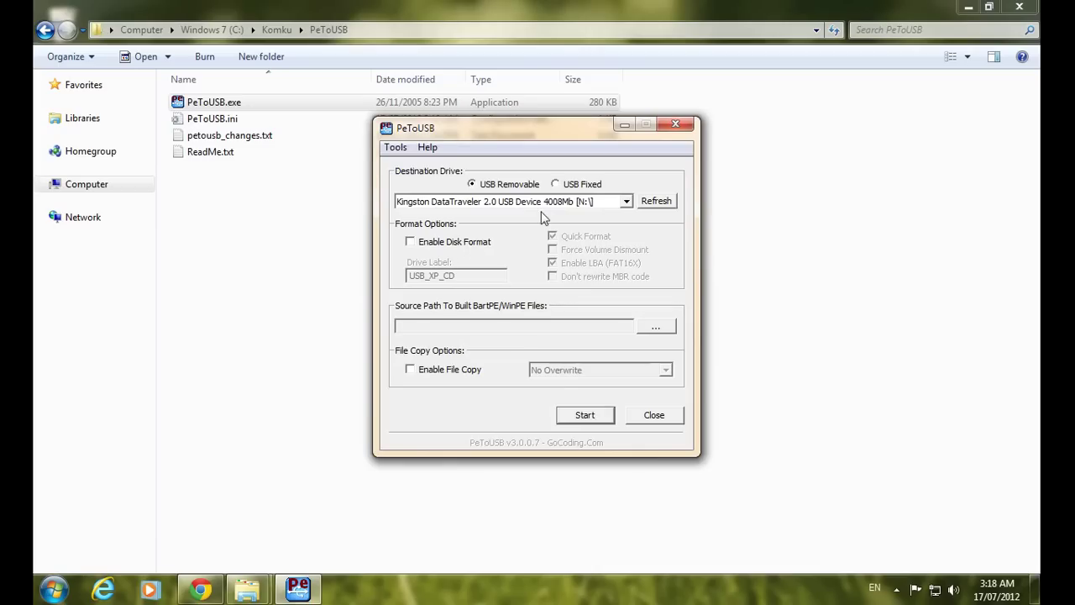
{"action": "left_click", "coordinate": [434, 204]}
{"action": "left_click", "coordinate": [476, 213]}
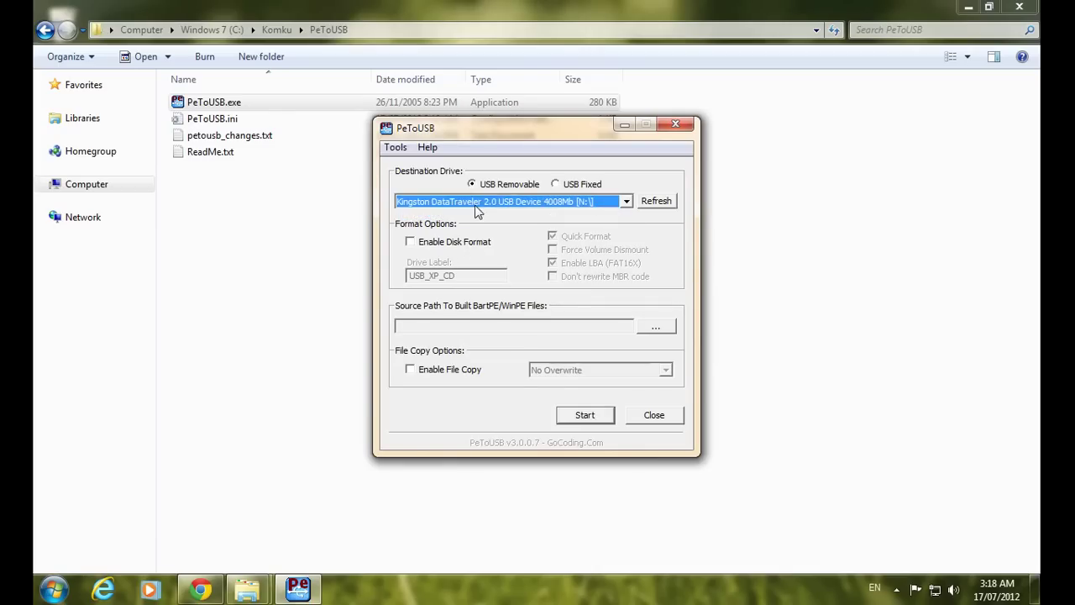
{"action": "left_click", "coordinate": [458, 207]}
{"action": "left_click", "coordinate": [483, 213]}
{"action": "left_click", "coordinate": [655, 202]}
{"action": "left_click", "coordinate": [585, 206]}
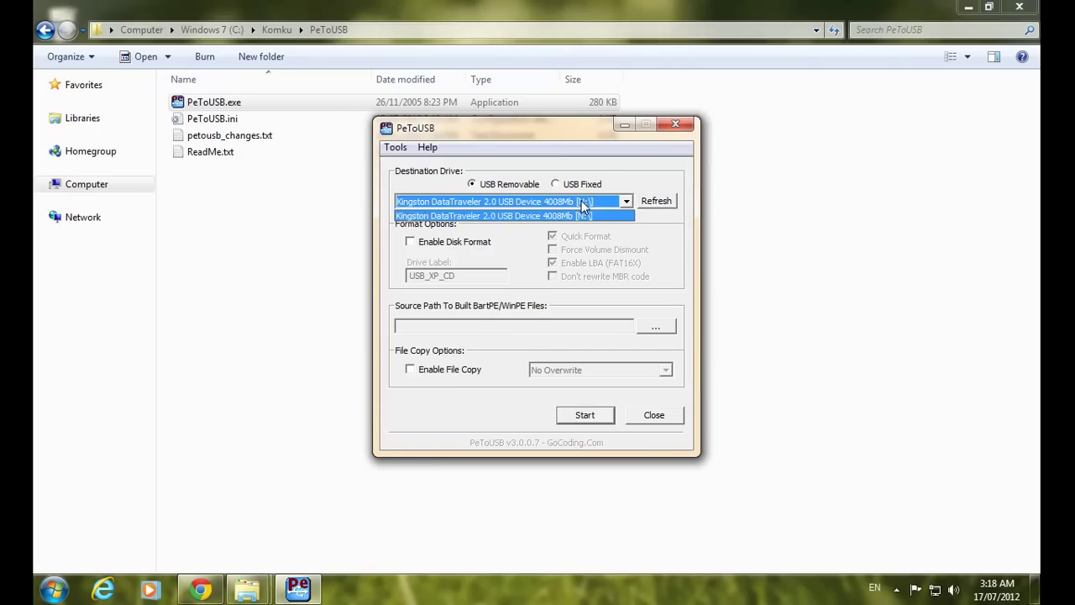
{"action": "left_click", "coordinate": [585, 206]}
{"action": "left_click", "coordinate": [540, 210]}
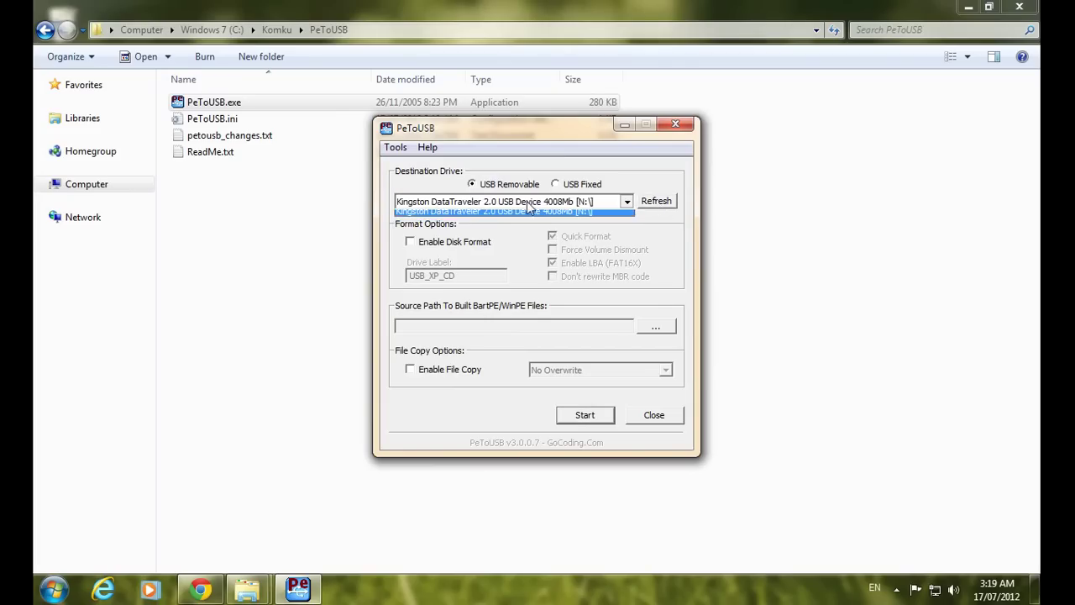
{"action": "left_click", "coordinate": [467, 244]}
{"action": "left_click", "coordinate": [454, 244]}
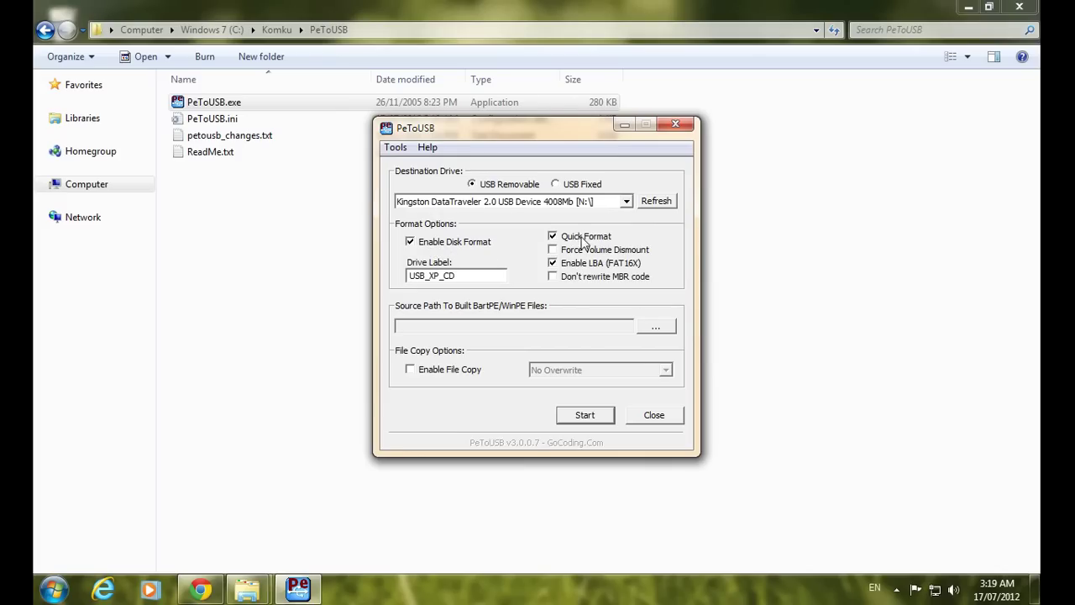
{"action": "left_click", "coordinate": [571, 265]}
{"action": "left_click", "coordinate": [571, 266]}
{"action": "double_click", "coordinate": [486, 276]}
{"action": "left_click", "coordinate": [485, 276]}
{"action": "double_click", "coordinate": [472, 275]}
{"action": "left_click", "coordinate": [473, 275]}
{"action": "double_click", "coordinate": [473, 276]}
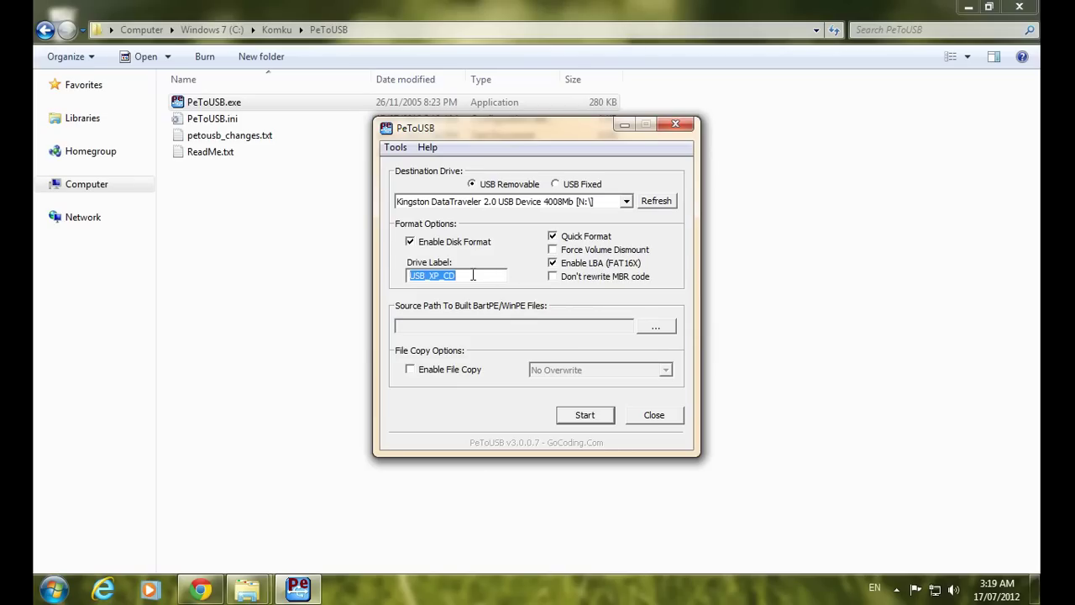
{"action": "double_click", "coordinate": [472, 276]}
{"action": "left_click", "coordinate": [471, 275]}
{"action": "double_click", "coordinate": [471, 275]}
{"action": "left_click", "coordinate": [471, 275]}
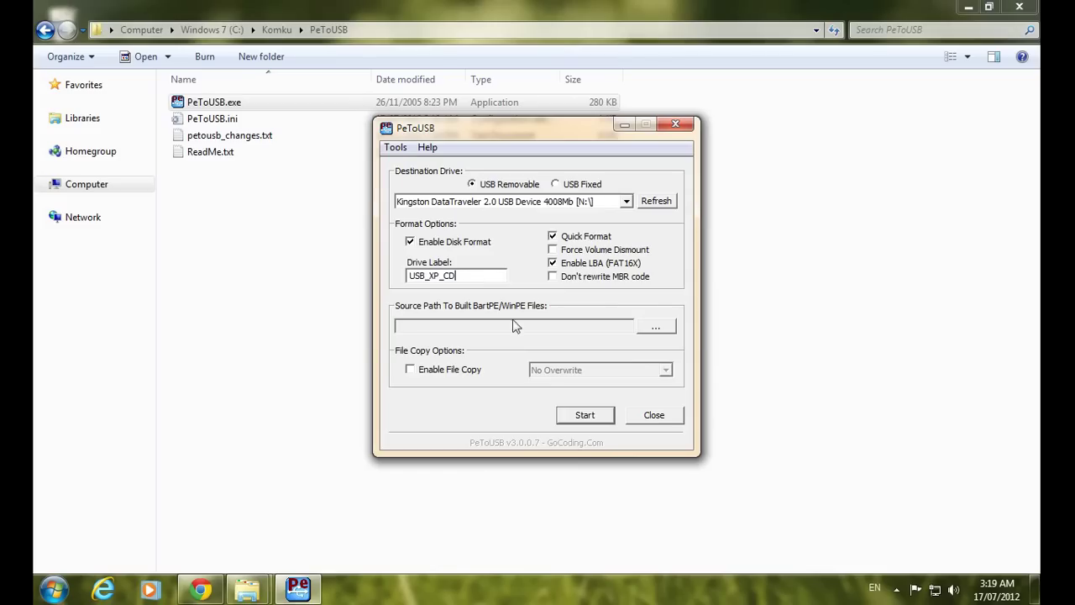
Format the USB drive with the current settings, accepting both confirmations, and close PeToUSB and the folder window.
{"action": "left_click", "coordinate": [595, 422]}
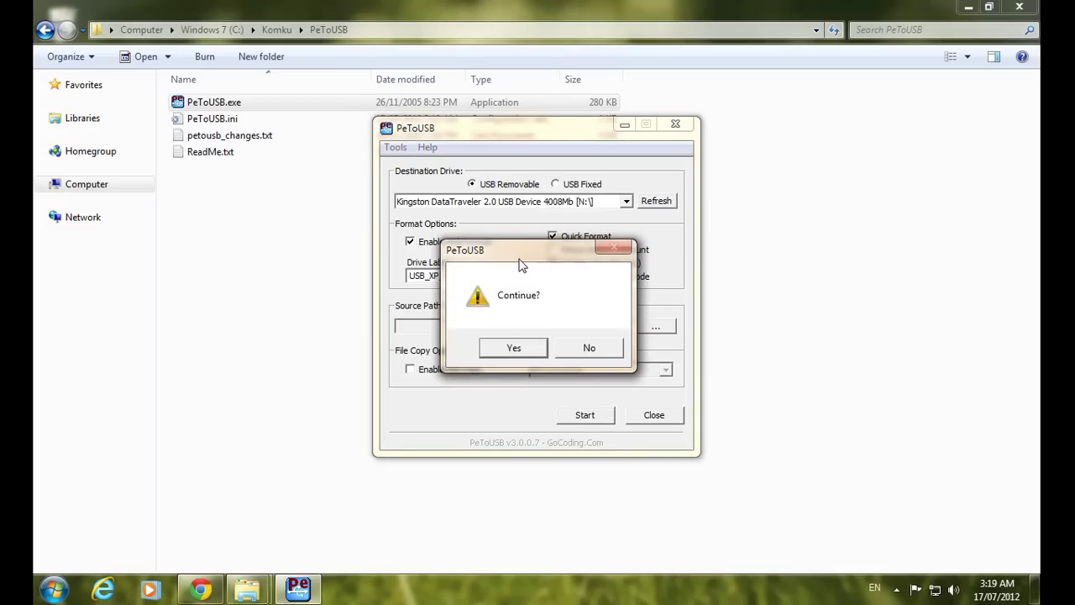
{"action": "left_click", "coordinate": [501, 354]}
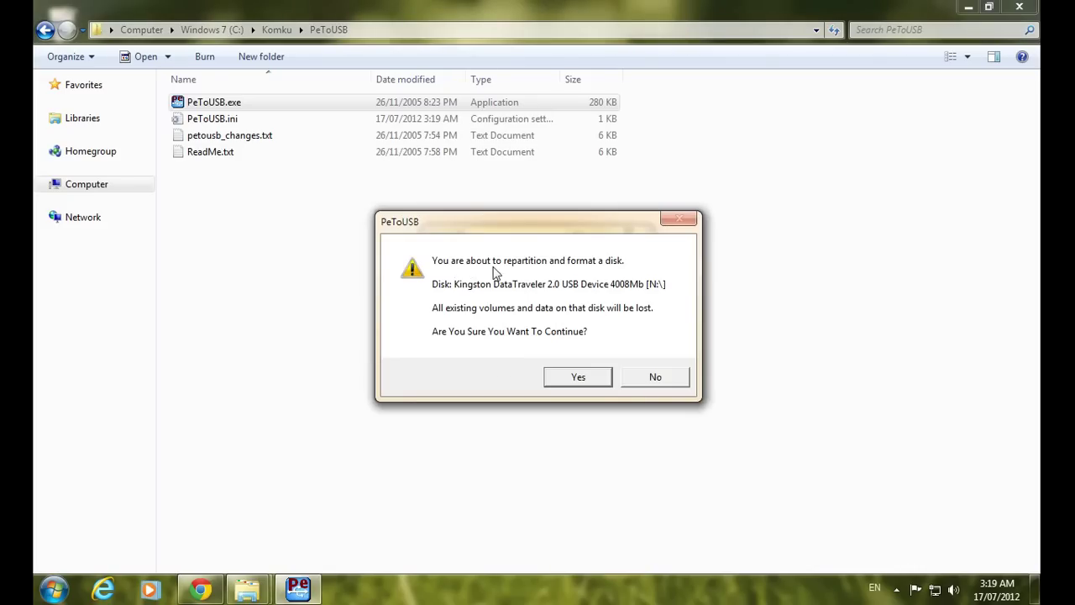
{"action": "left_click", "coordinate": [576, 379]}
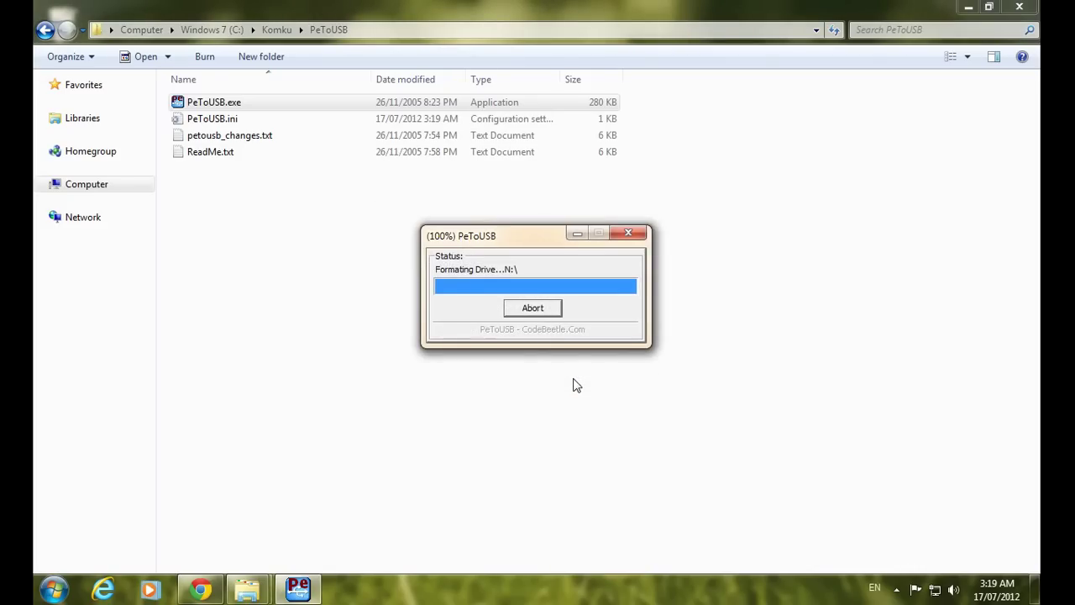
{"action": "left_click_drag", "start_coordinate": [532, 264], "coordinate": [535, 287]}
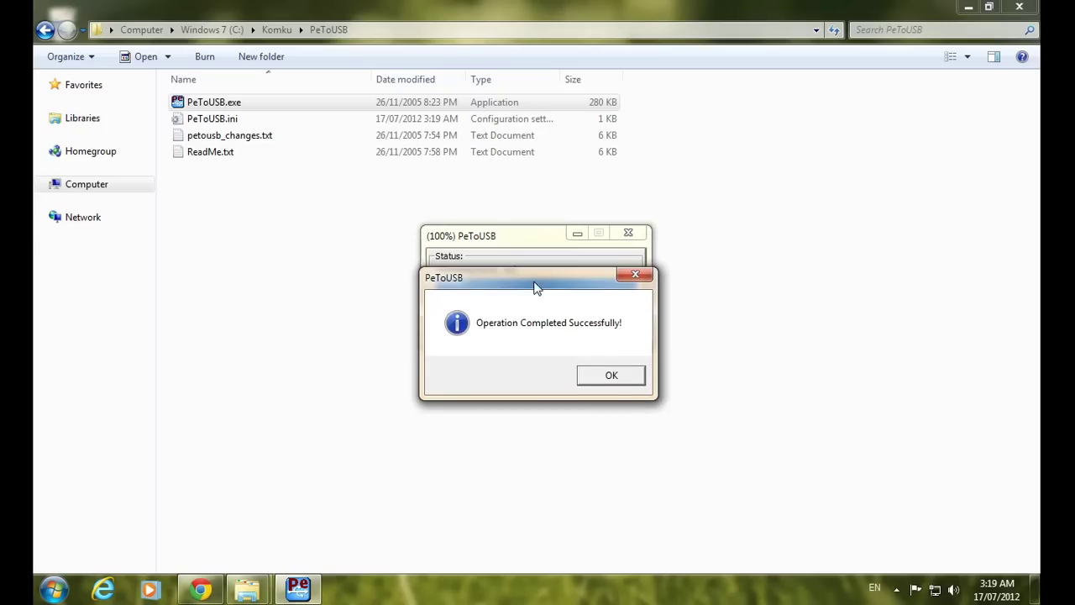
{"action": "left_click", "coordinate": [623, 385]}
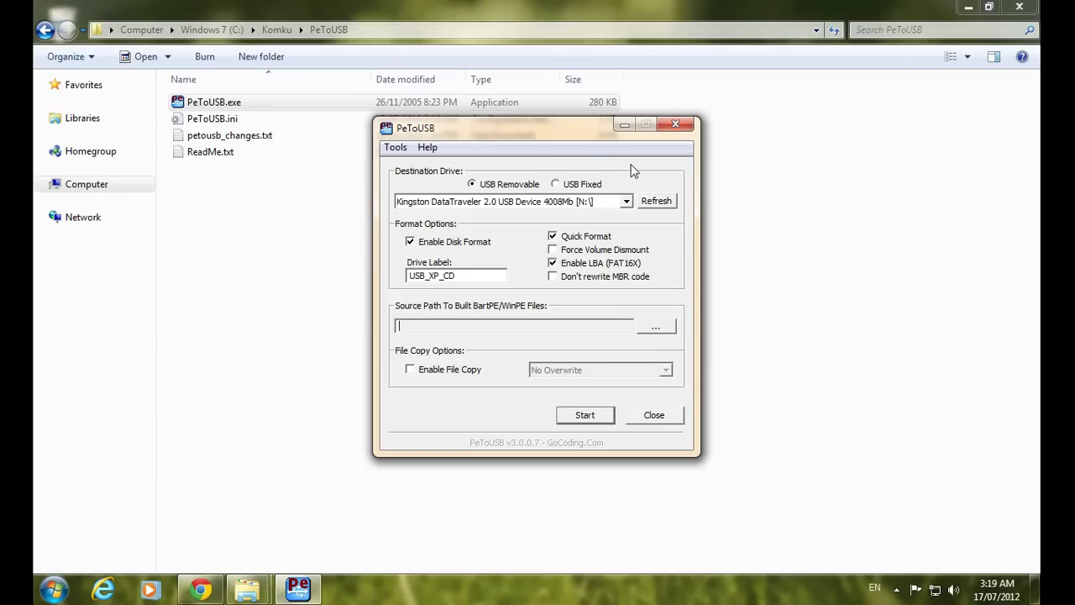
{"action": "left_click", "coordinate": [651, 417]}
{"action": "left_click", "coordinate": [1018, 9]}
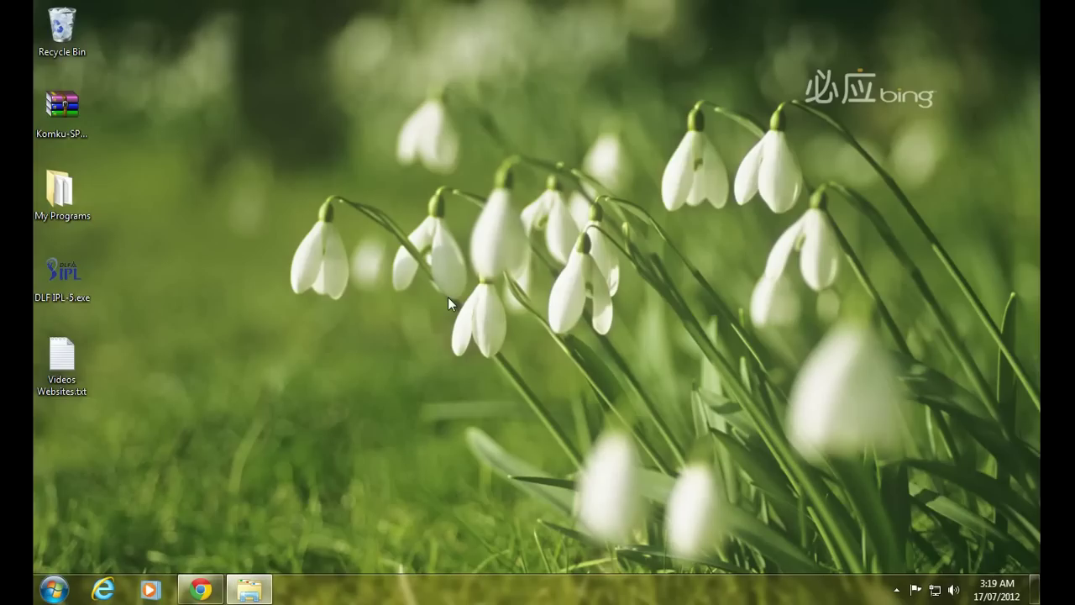
Check the formatted USB_XP_CD (N:) drive in the Computer window and return to the desktop.
{"action": "left_click", "coordinate": [476, 316]}
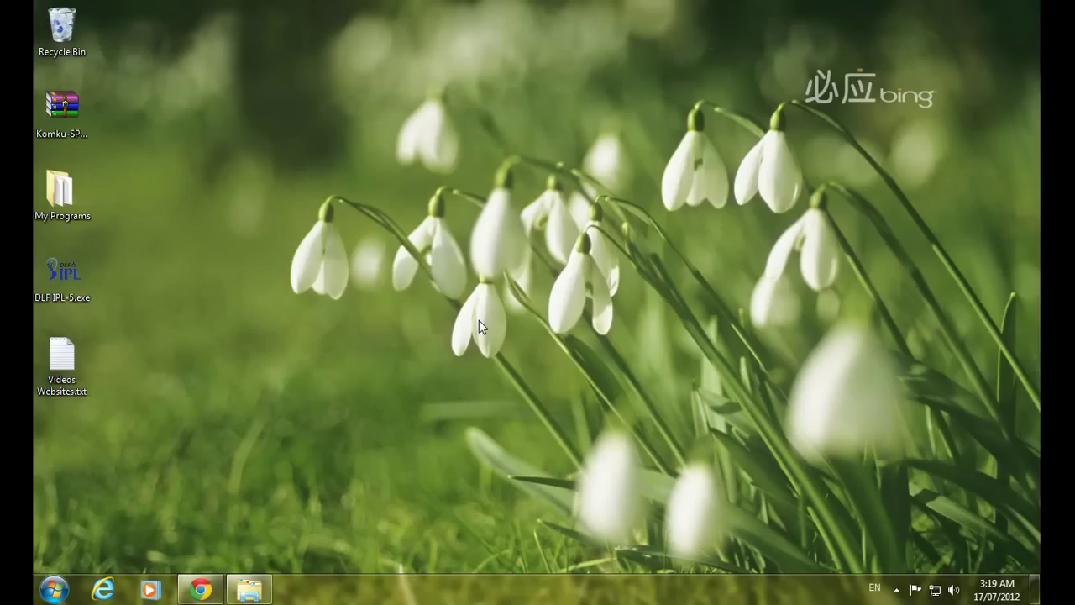
{"action": "key", "text": "super+e"}
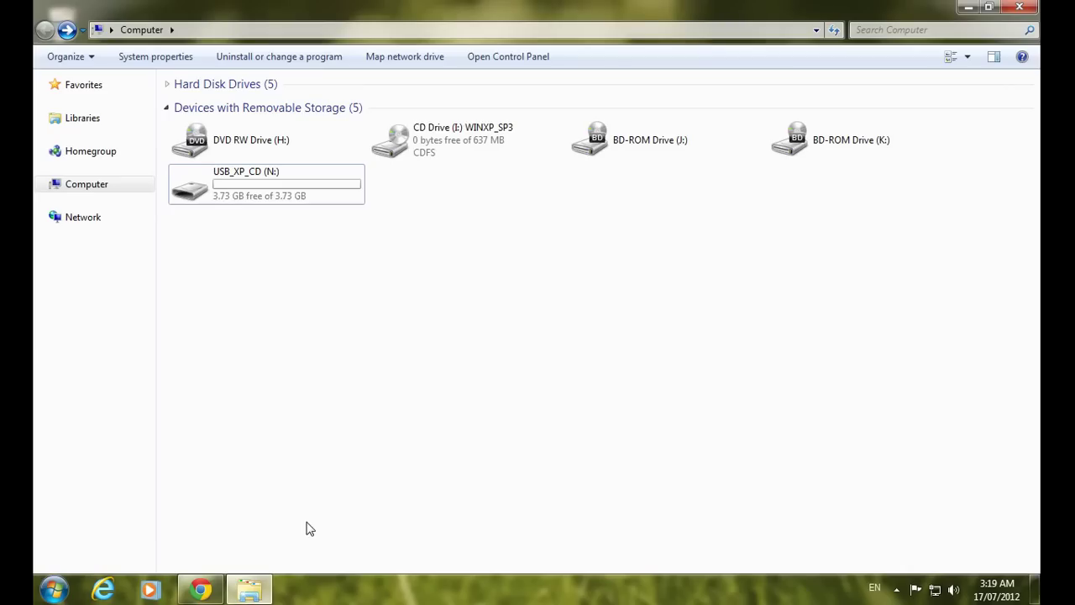
{"action": "left_click", "coordinate": [350, 275]}
{"action": "mouse_move", "coordinate": [267, 178]}
{"action": "left_click", "coordinate": [264, 592]}
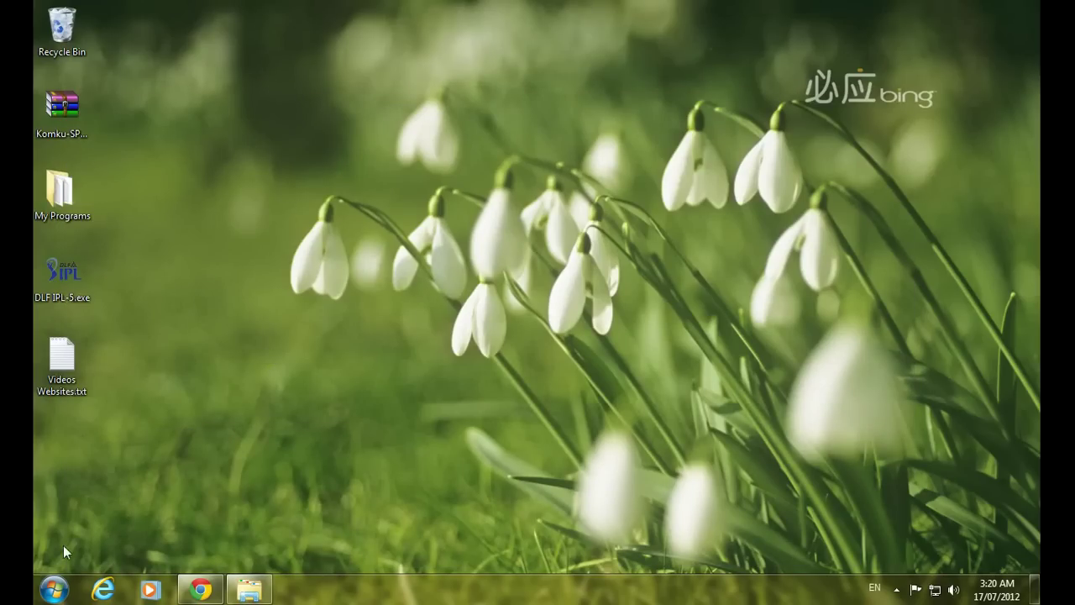
Open Command Prompt as administrator and place its window nearer the middle of the desktop.
{"action": "left_click", "coordinate": [53, 590]}
{"action": "right_click", "coordinate": [116, 196]}
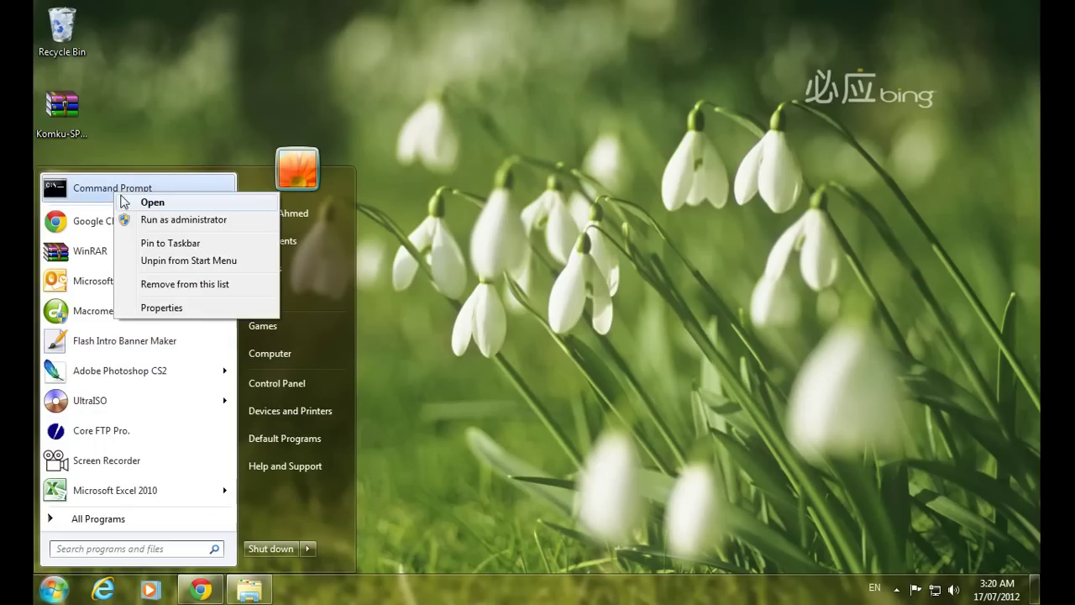
{"action": "key", "text": "Escape"}
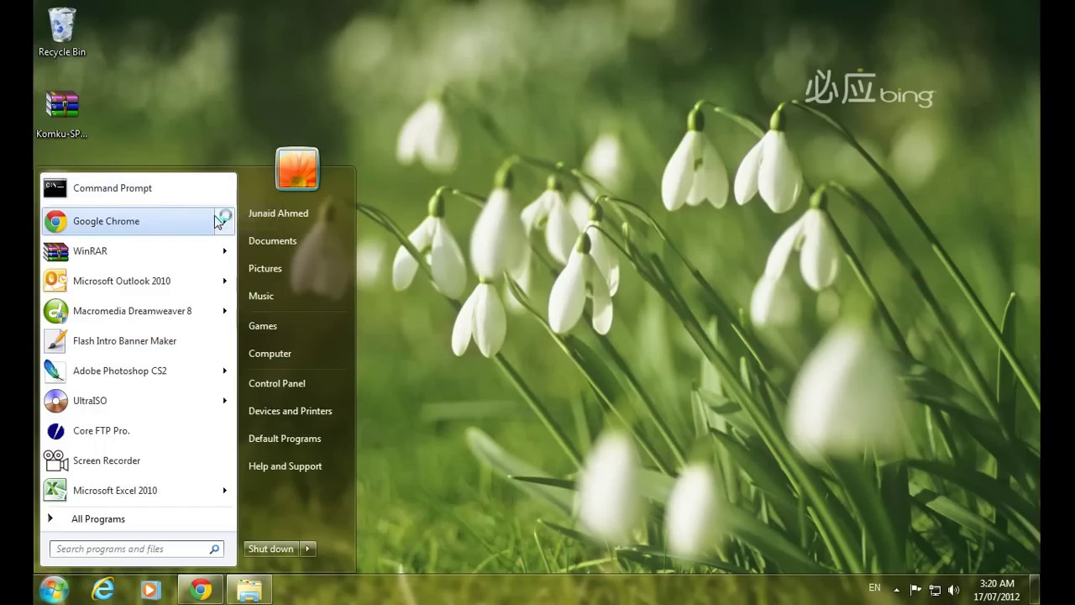
{"action": "mouse_move", "coordinate": [223, 221]}
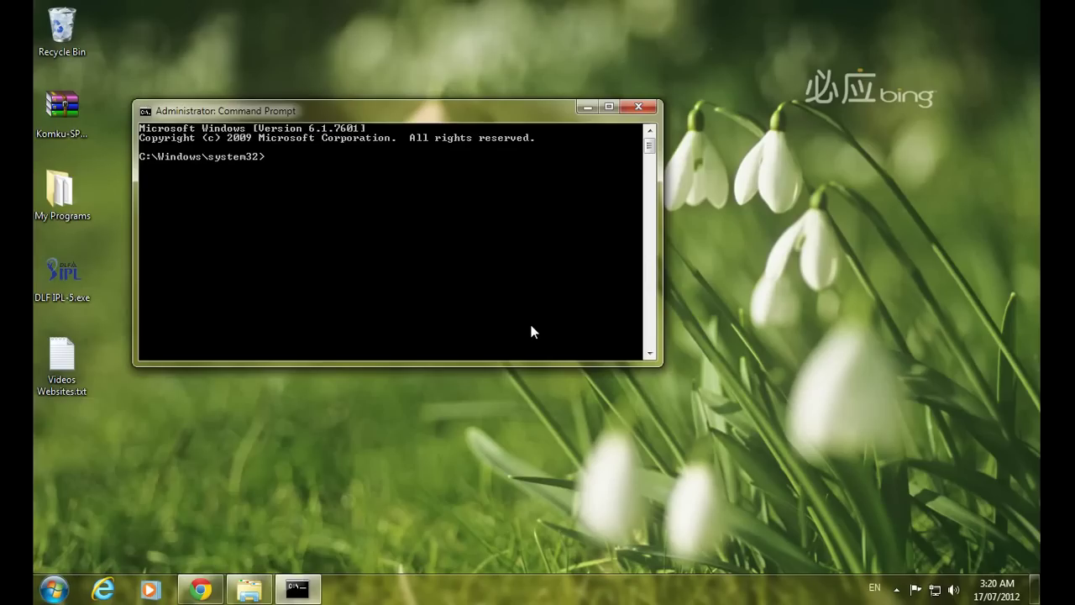
{"action": "left_click_drag", "start_coordinate": [410, 121], "coordinate": [500, 122]}
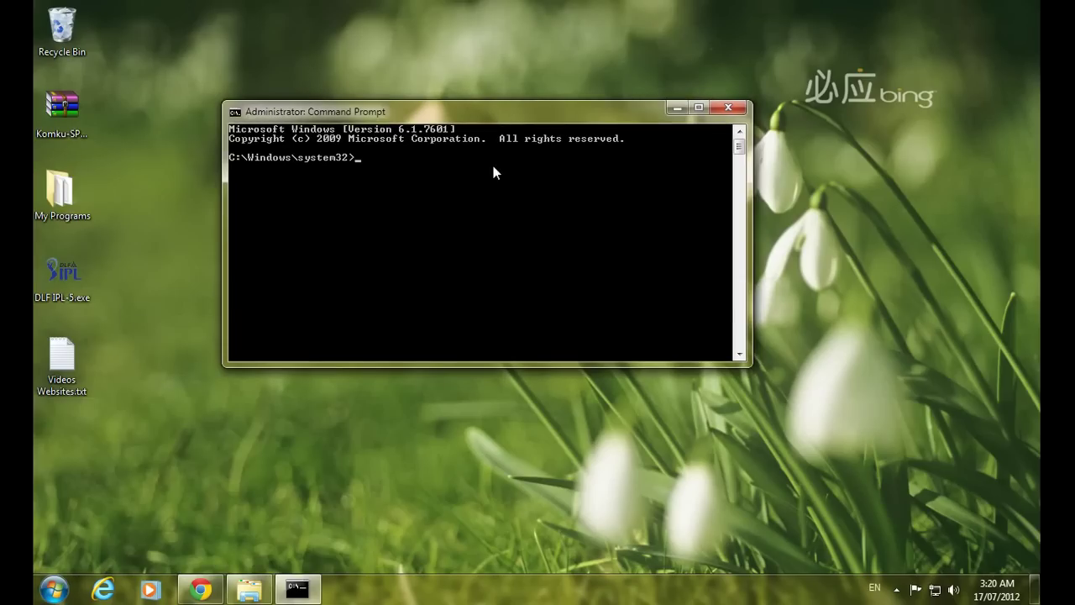
Go up two directory levels from C:\Windows\system32 to the root of C:.
{"action": "type", "text": "cd.."}
{"action": "key", "text": "Return"}
{"action": "type", "text": "cd.."}
{"action": "key", "text": "Return"}
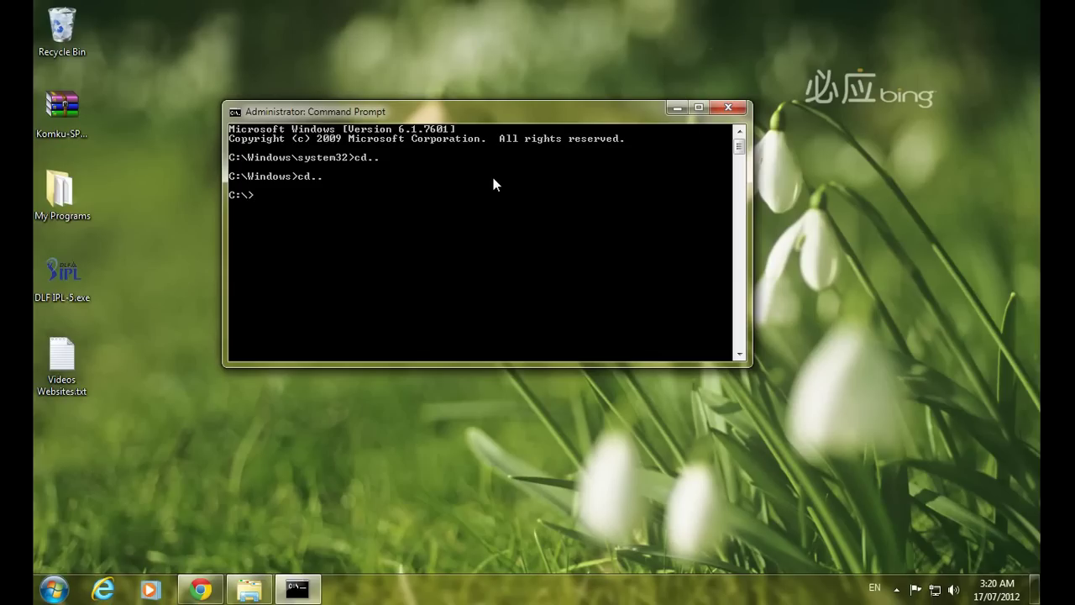
Change the working directory to Komku\bootsect.
{"action": "type", "text": "cd"}
{"action": "key", "text": "Tab"}
{"action": "key", "text": "Tab"}
{"action": "key", "text": "Tab"}
{"action": "key", "text": "Tab"}
{"action": "key", "text": "Tab"}
{"action": "type", "text": "\\"}
{"action": "key", "text": "Tab"}
{"action": "key", "text": "Return"}
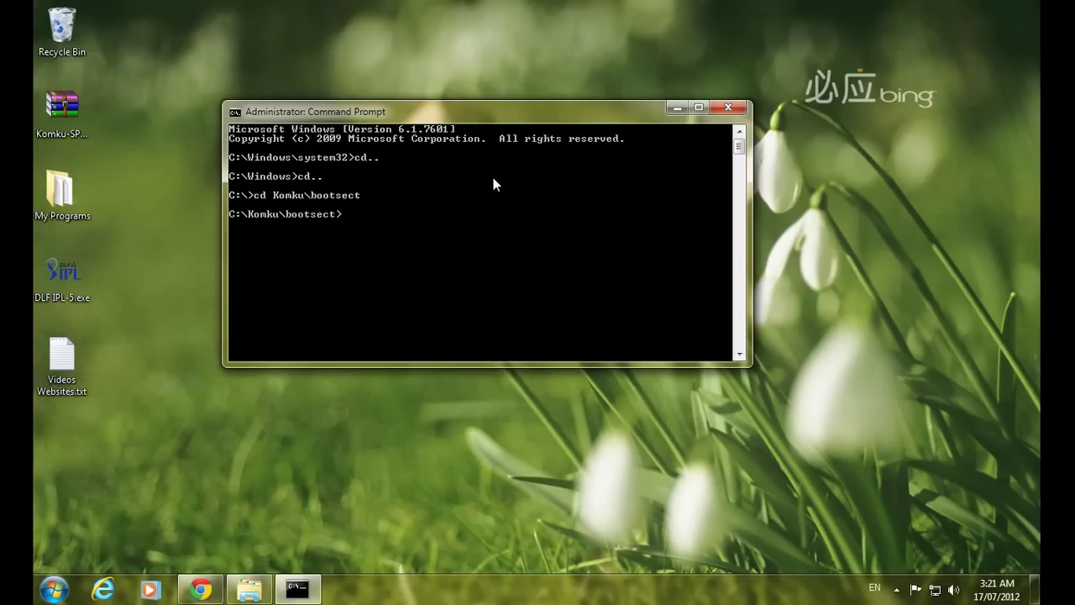
Run bootsect /nt52 N: to update the USB drive's bootcode, dismissing the color scheme message.
{"action": "type", "text": "bootsect /nt52 N:"}
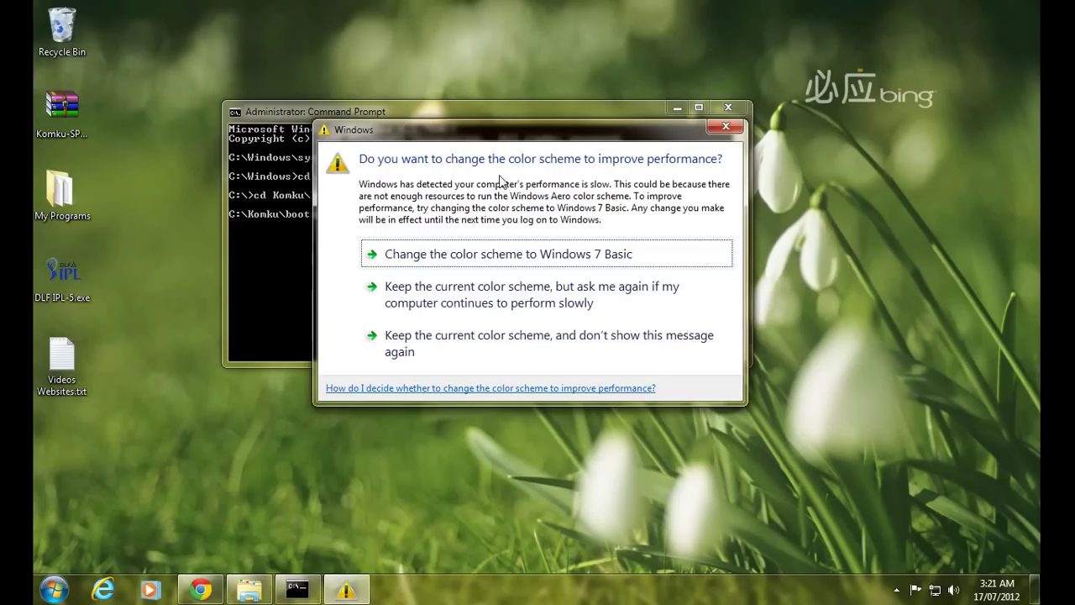
{"action": "left_click", "coordinate": [724, 127]}
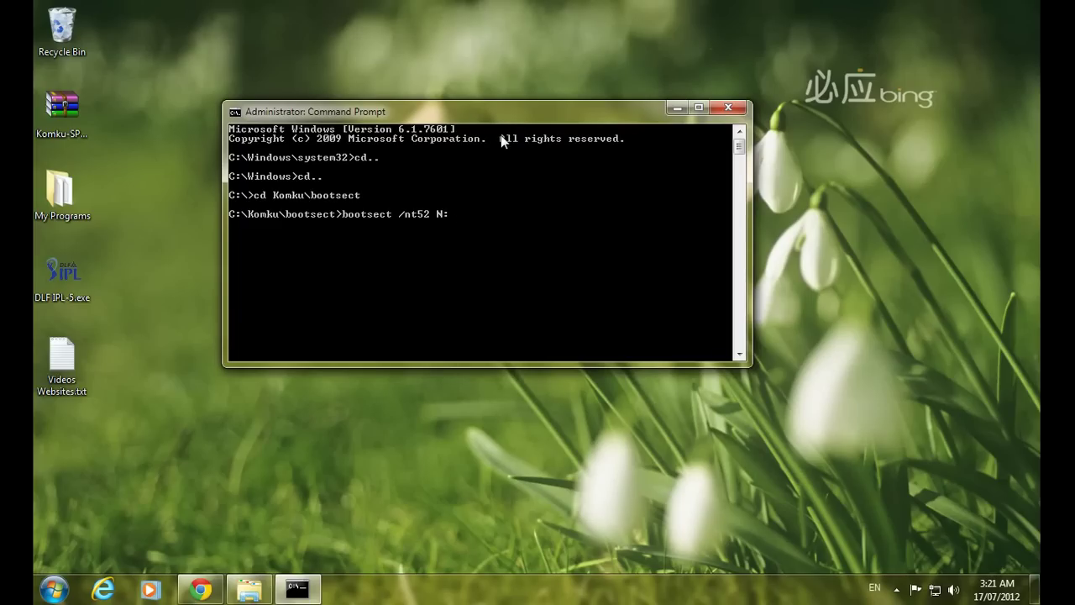
{"action": "key", "text": "Return"}
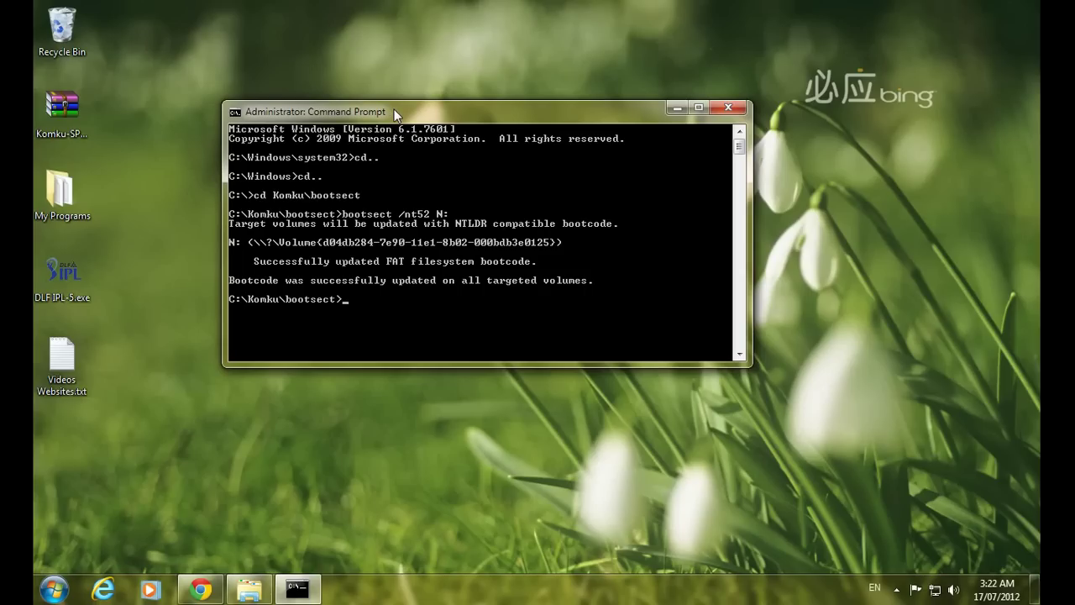
Change the working directory from bootsect to C:\Komku\usb_prep8.
{"action": "left_click", "coordinate": [555, 210]}
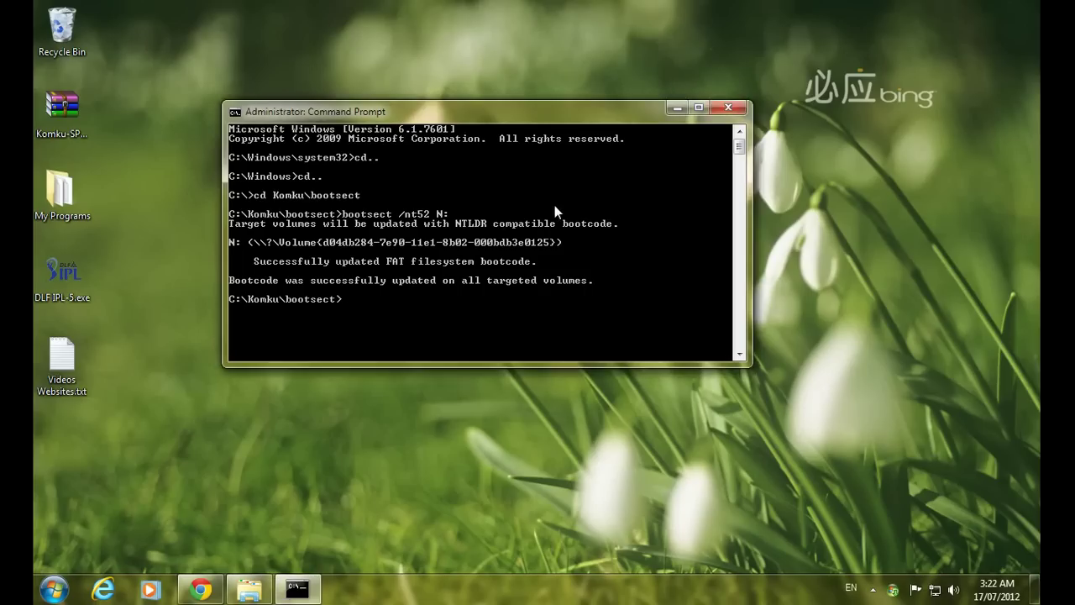
{"action": "type", "text": "cd.."}
{"action": "key", "text": "Return"}
{"action": "type", "text": "cd"}
{"action": "key", "text": "Tab"}
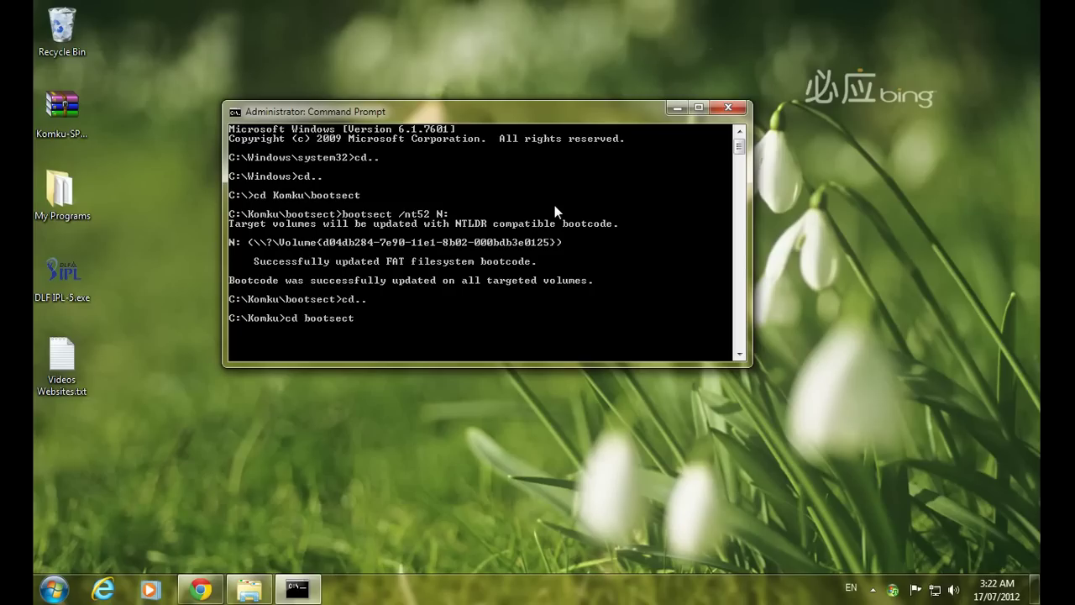
{"action": "key", "text": "Tab"}
{"action": "key", "text": "Tab"}
{"action": "key", "text": "Return"}
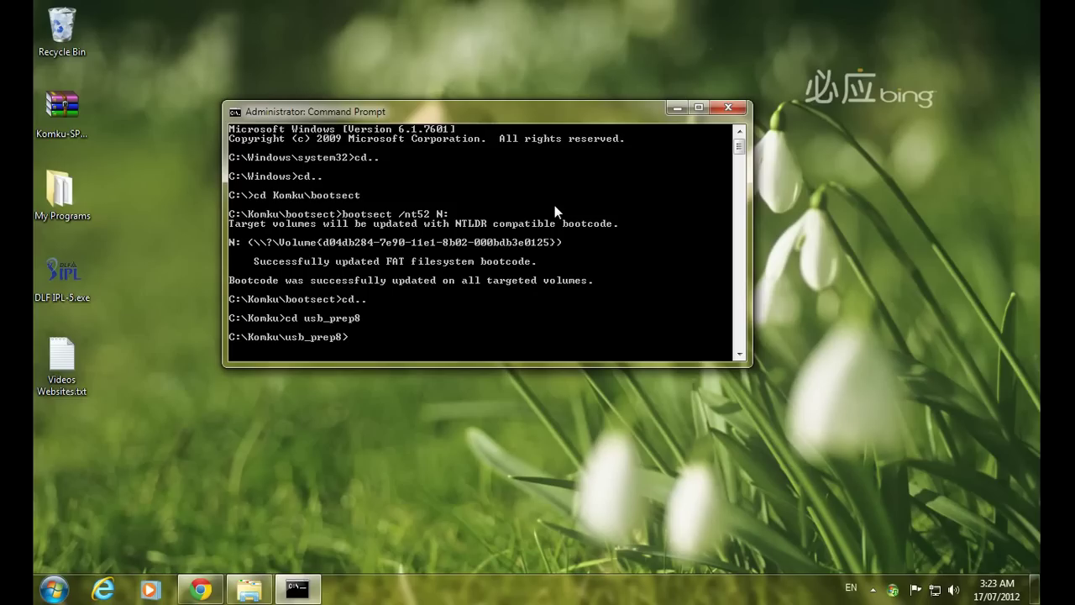
Run the usb_prep8 script and continue past its introduction to the list of choices.
{"action": "key", "text": "Tab"}
{"action": "key", "text": "BackSpace"}
{"action": "key", "text": "BackSpace"}
{"action": "key", "text": "BackSpace"}
{"action": "key", "text": "BackSpace"}
{"action": "key", "text": "BackSpace"}
{"action": "type", "text": "usb_prep8"}
{"action": "left_click", "coordinate": [798, 283]}
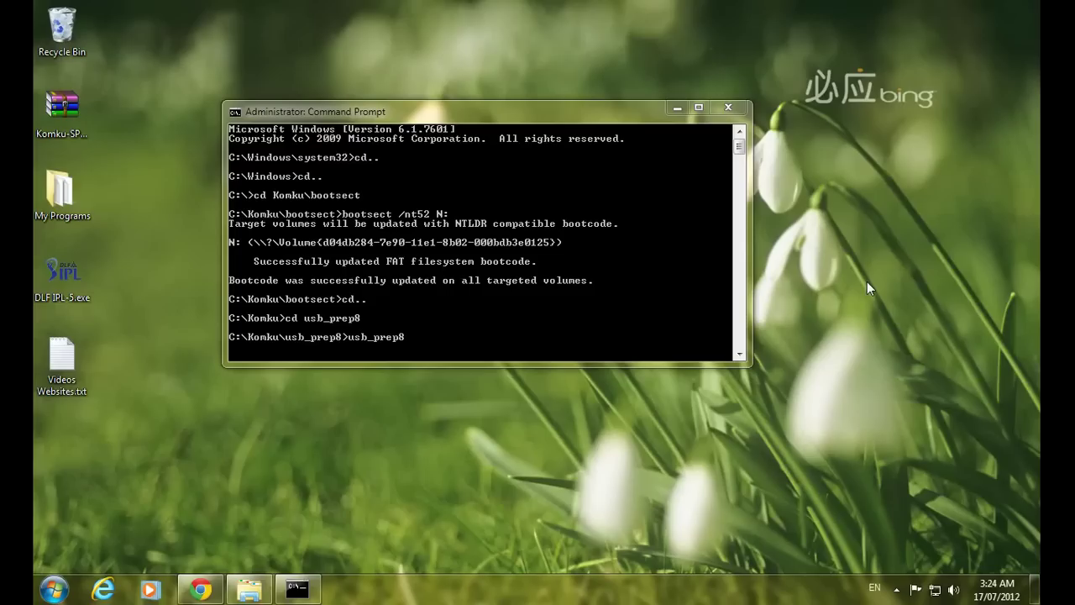
{"action": "left_click", "coordinate": [668, 265]}
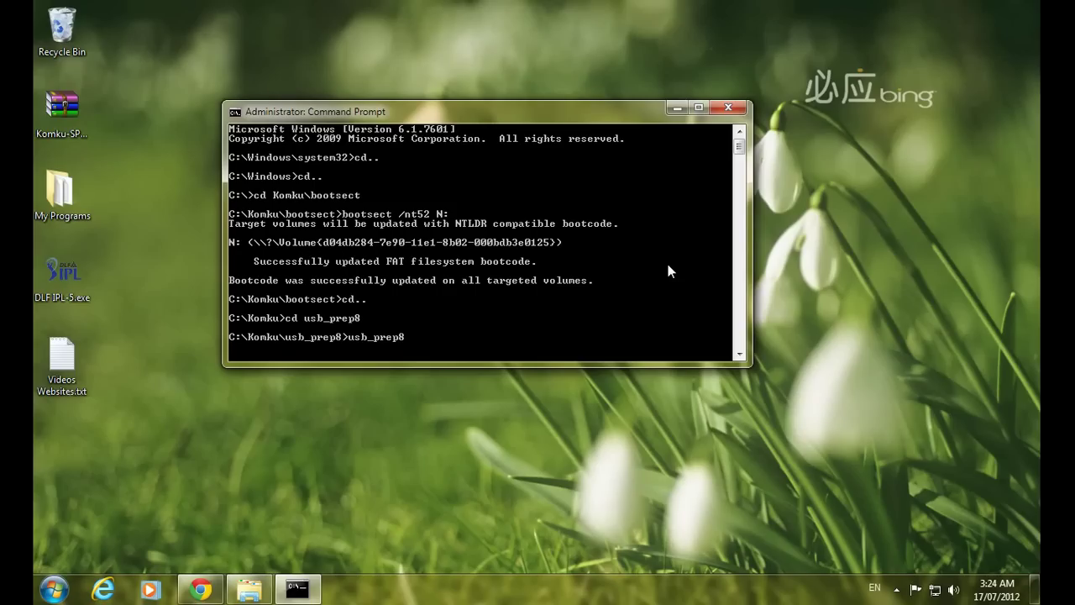
{"action": "key", "text": "Return"}
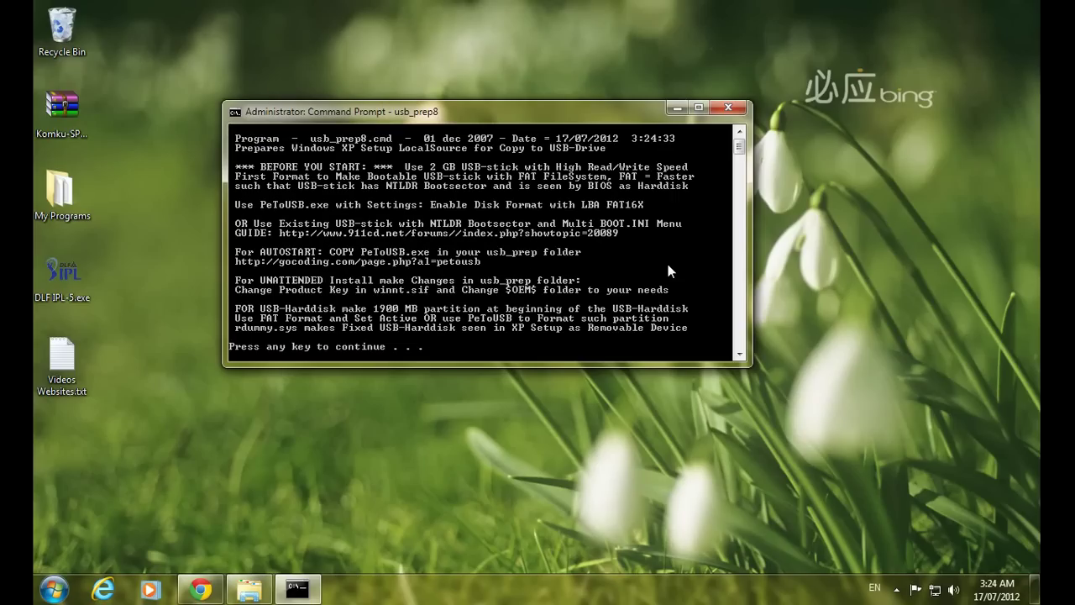
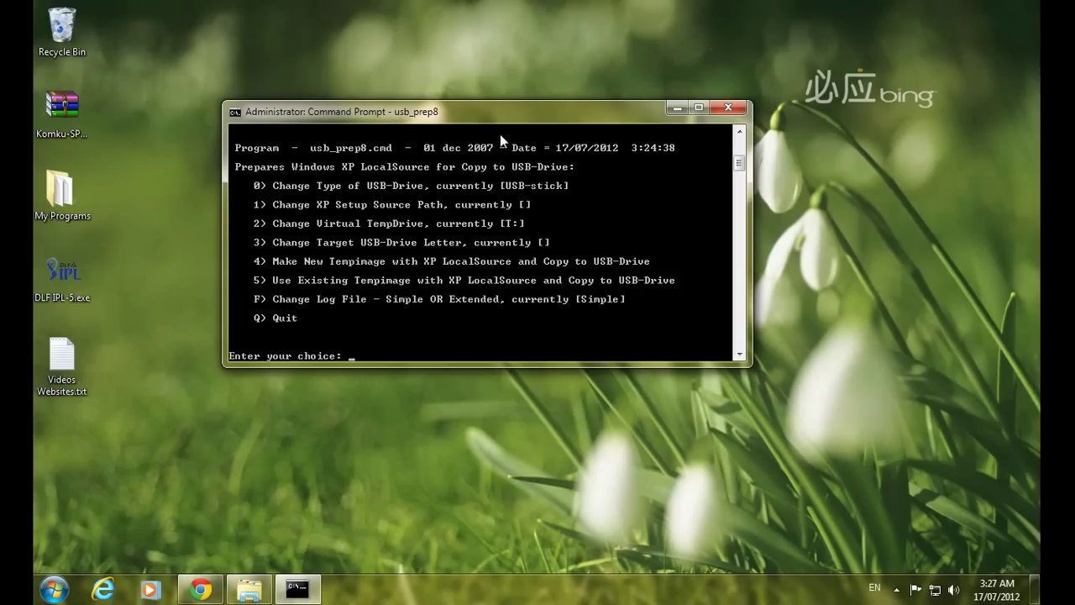
Set the XP Setup Source Path, choice 1, to the CD Drive (I:) WINXP_SP3.
{"action": "type", "text": "1"}
{"action": "key", "text": "Return"}
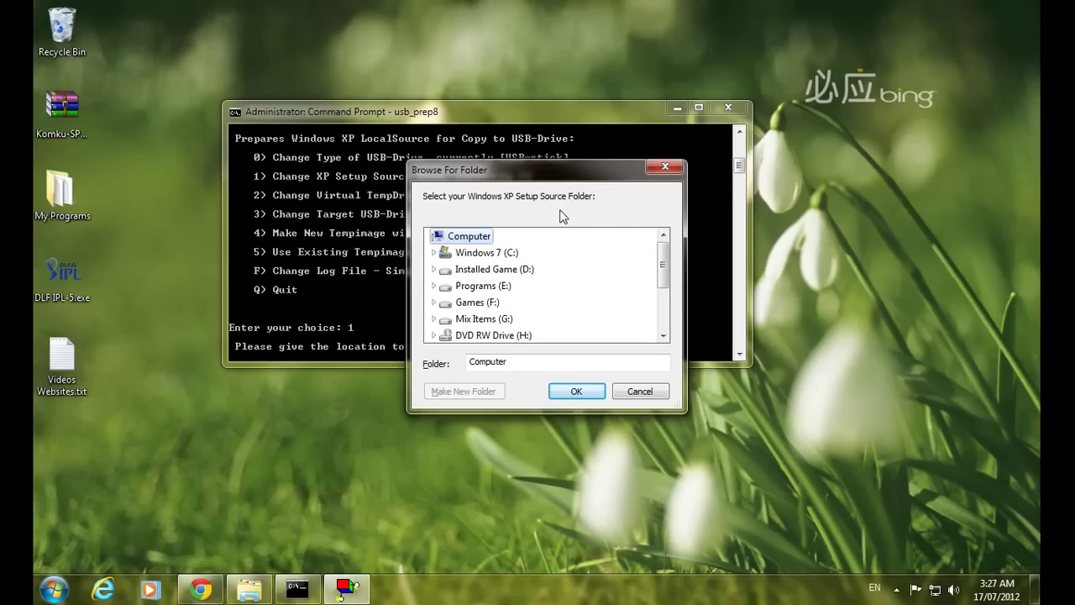
{"action": "left_click_drag", "start_coordinate": [665, 281], "coordinate": [666, 296]}
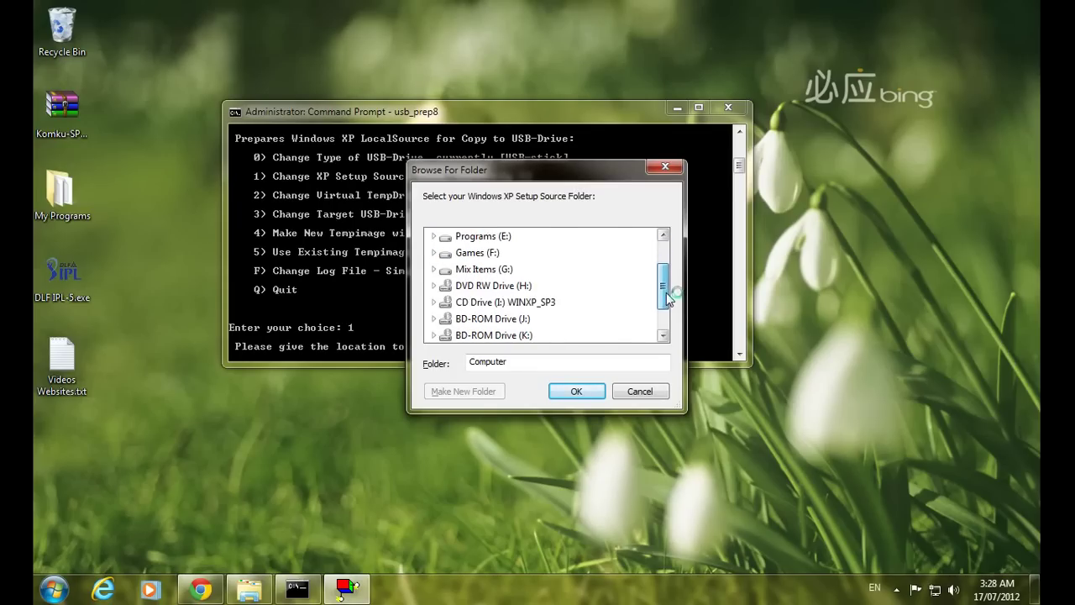
{"action": "left_click", "coordinate": [497, 304]}
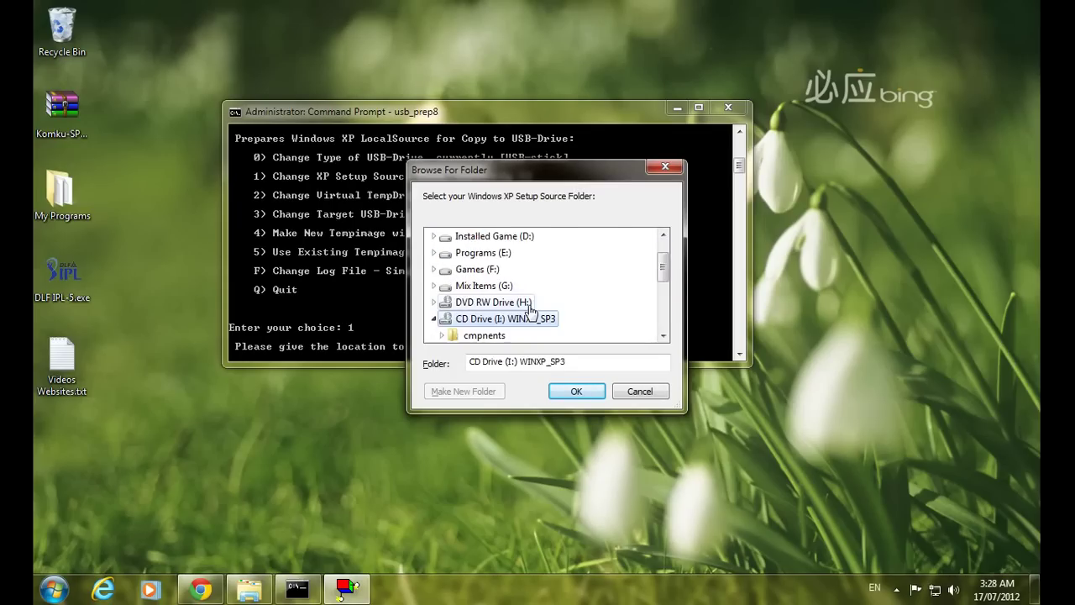
{"action": "left_click_drag", "start_coordinate": [663, 267], "coordinate": [664, 289]}
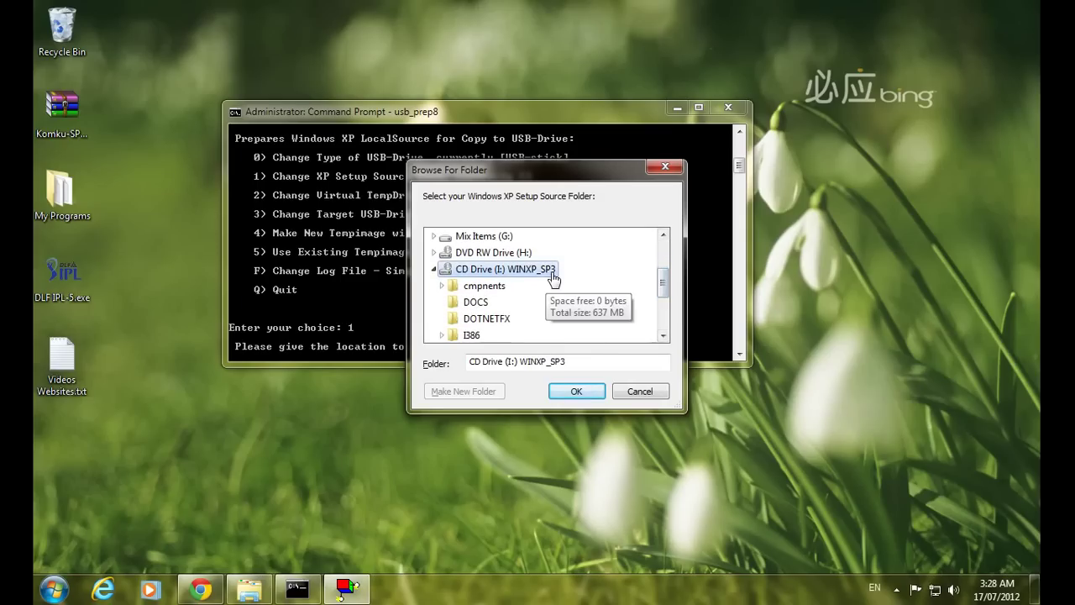
{"action": "left_click", "coordinate": [576, 391]}
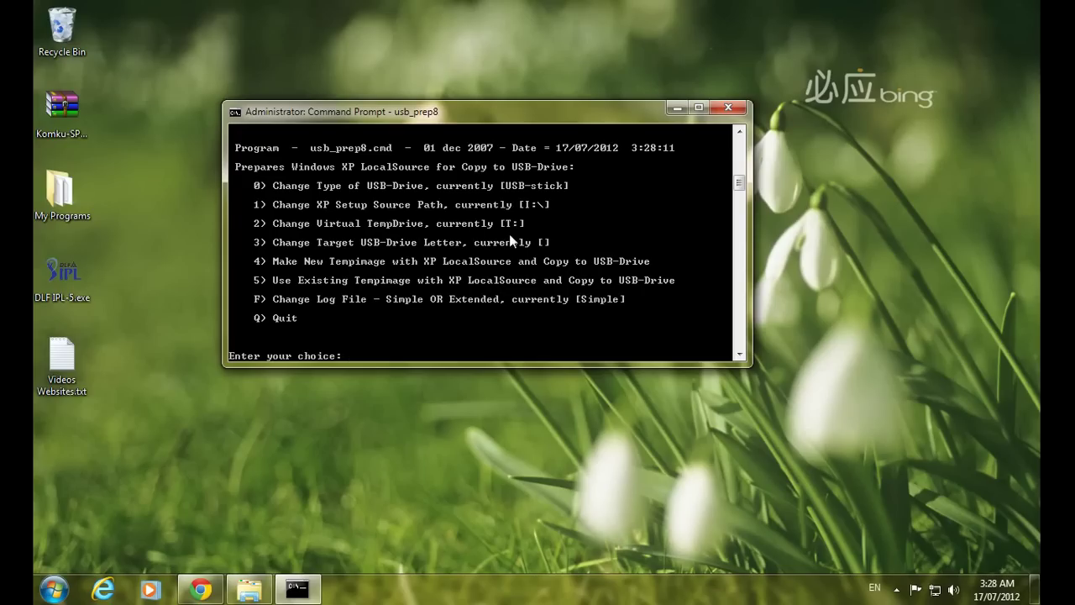
Check the existing drive letters in the Computer window and set the Virtual TempDrive, choice 2, to T.
{"action": "left_click", "coordinate": [249, 590]}
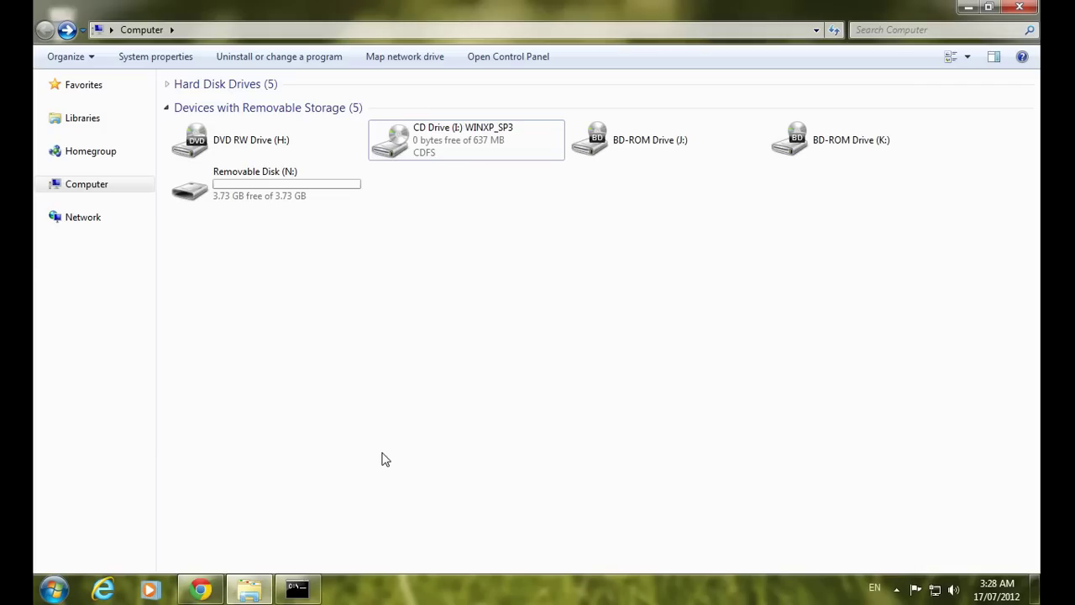
{"action": "left_click", "coordinate": [405, 285]}
{"action": "left_click", "coordinate": [968, 10]}
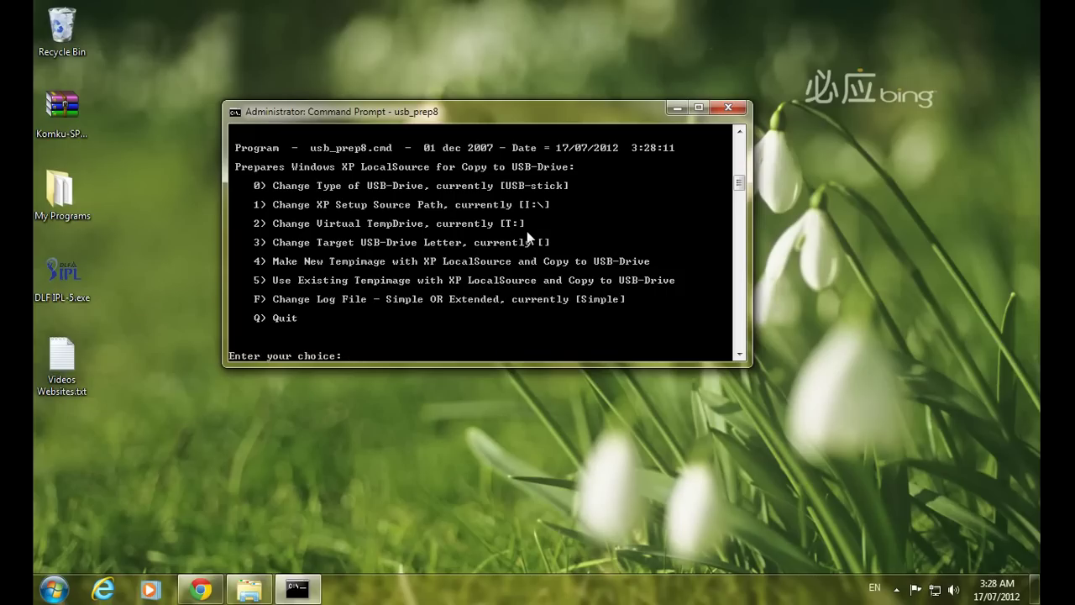
{"action": "type", "text": "2"}
{"action": "key", "text": "Return"}
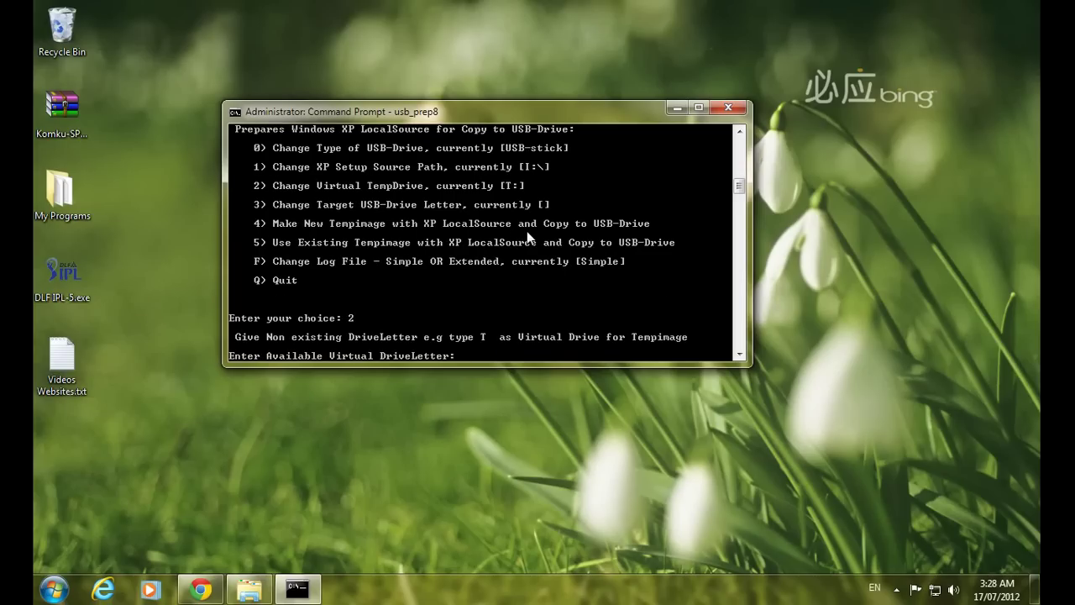
{"action": "type", "text": "T"}
{"action": "key", "text": "Return"}
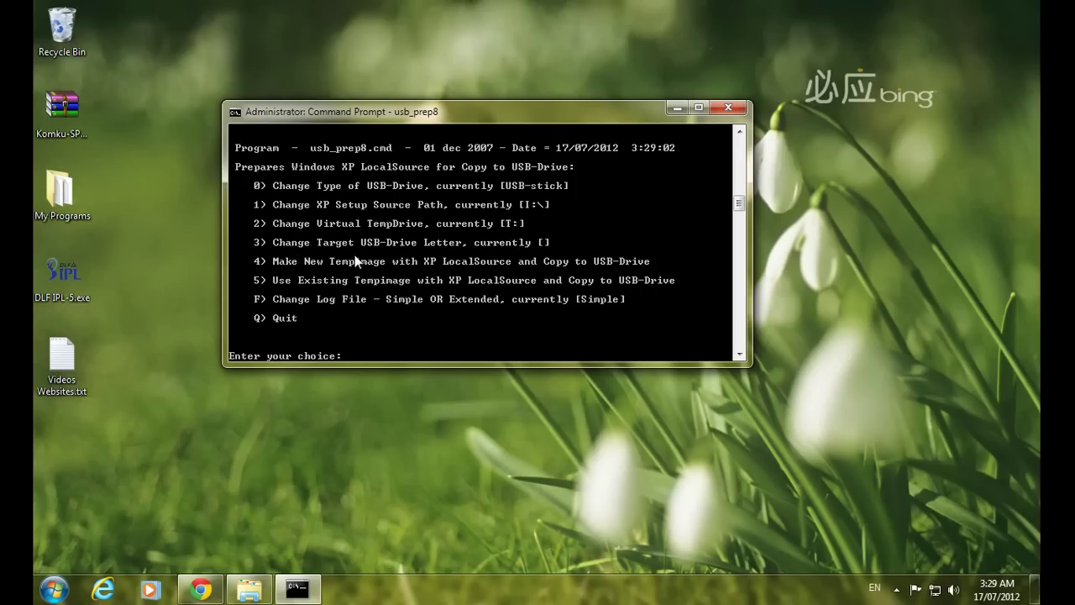
Set the Target USB-Drive Letter, choice 3, to N, checking the removable disk's letter in the Computer window.
{"action": "type", "text": "3"}
{"action": "key", "text": "Return"}
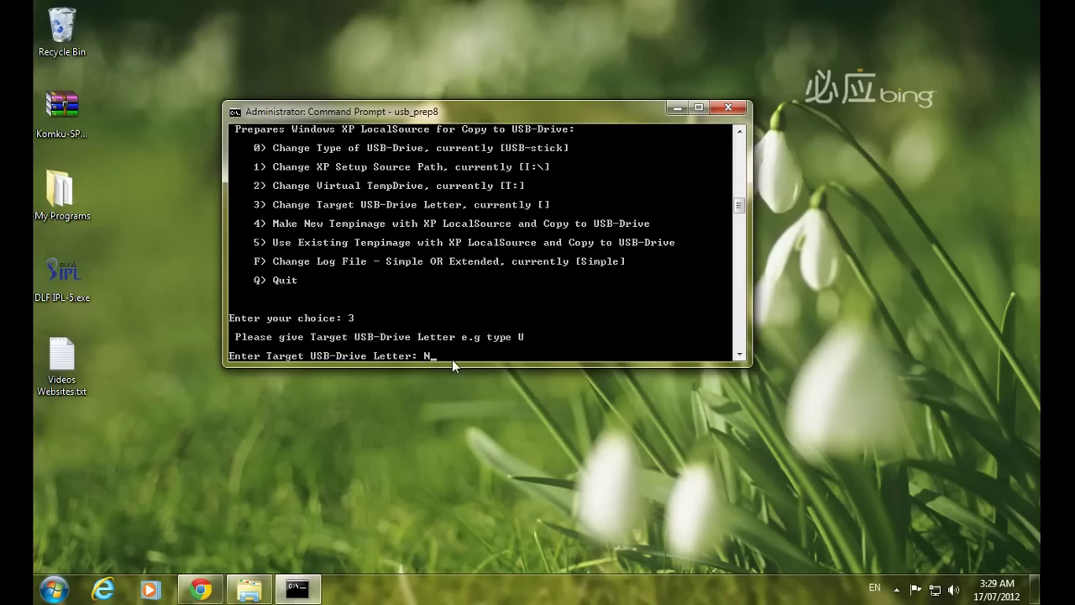
{"action": "left_click", "coordinate": [248, 589]}
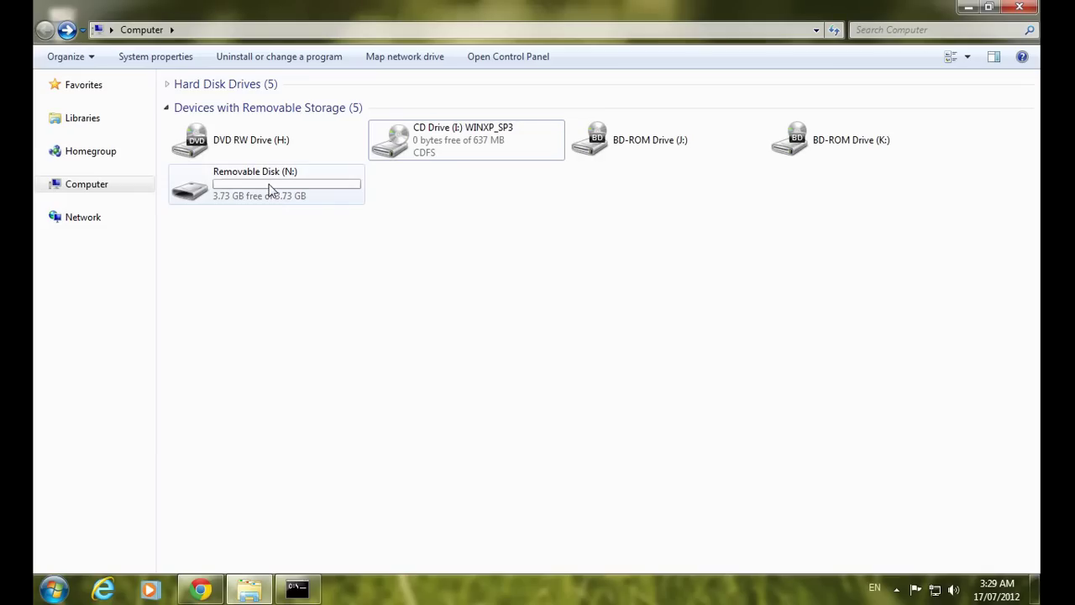
{"action": "left_click", "coordinate": [273, 180]}
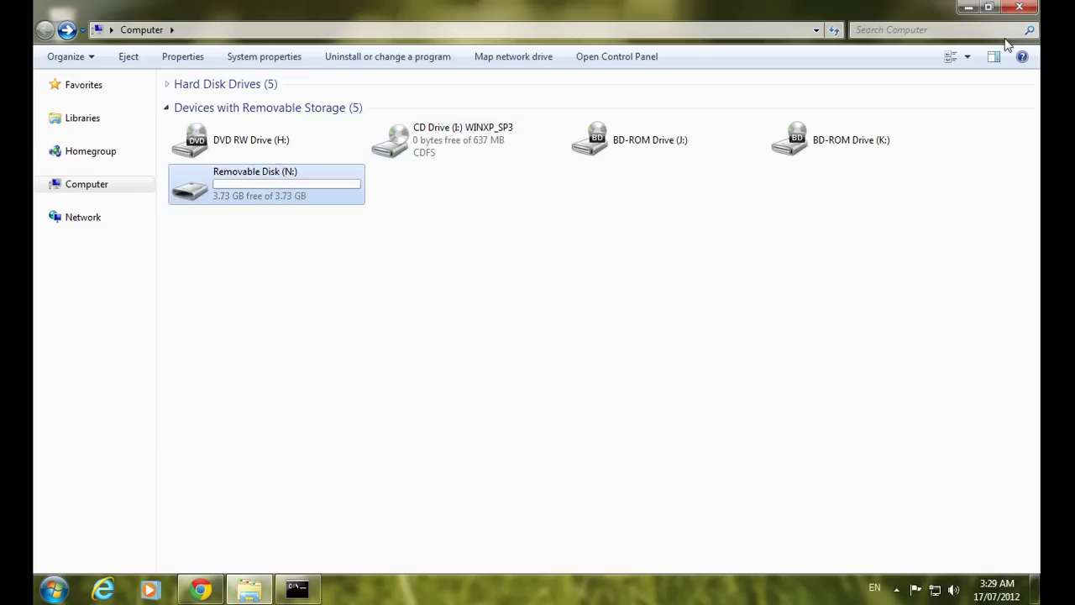
{"action": "left_click", "coordinate": [969, 7]}
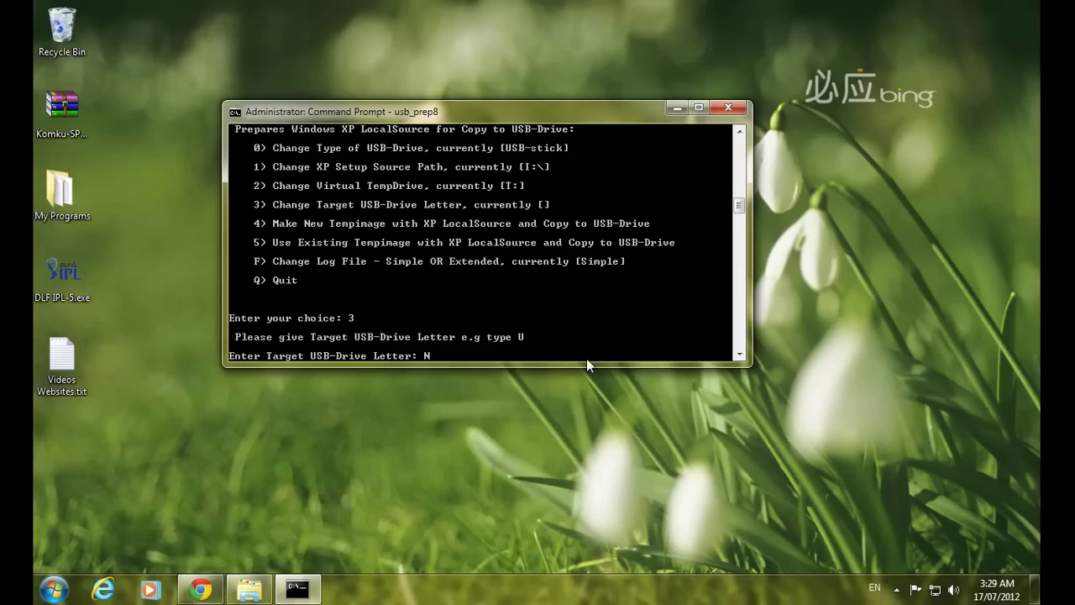
{"action": "key", "text": "Return"}
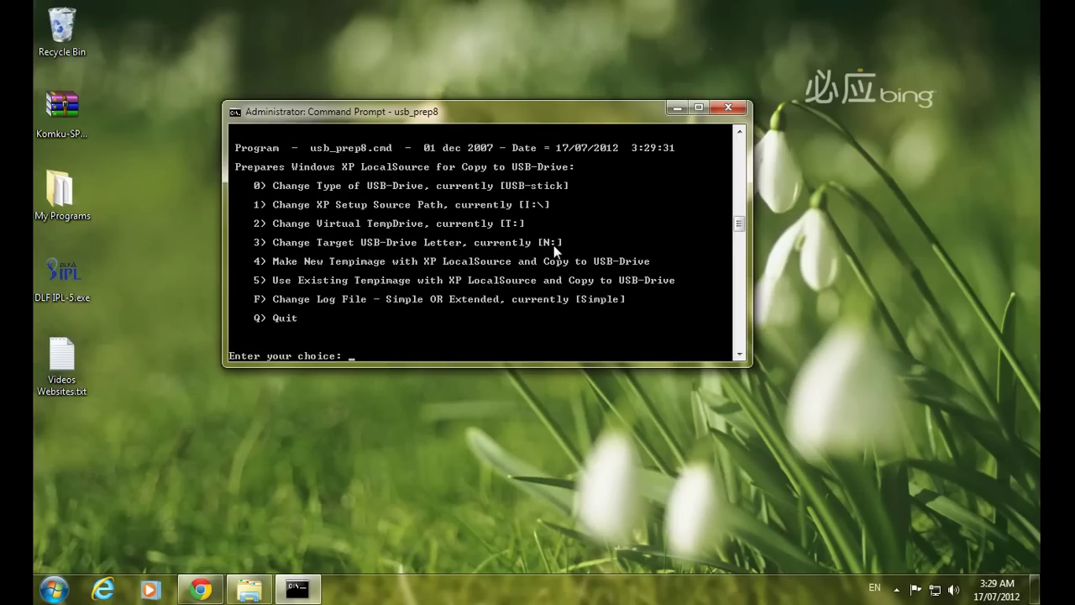
Start choice 4 to make a new tempimage with XP LocalSource and copy it to the USB drive.
{"action": "left_click", "coordinate": [796, 258]}
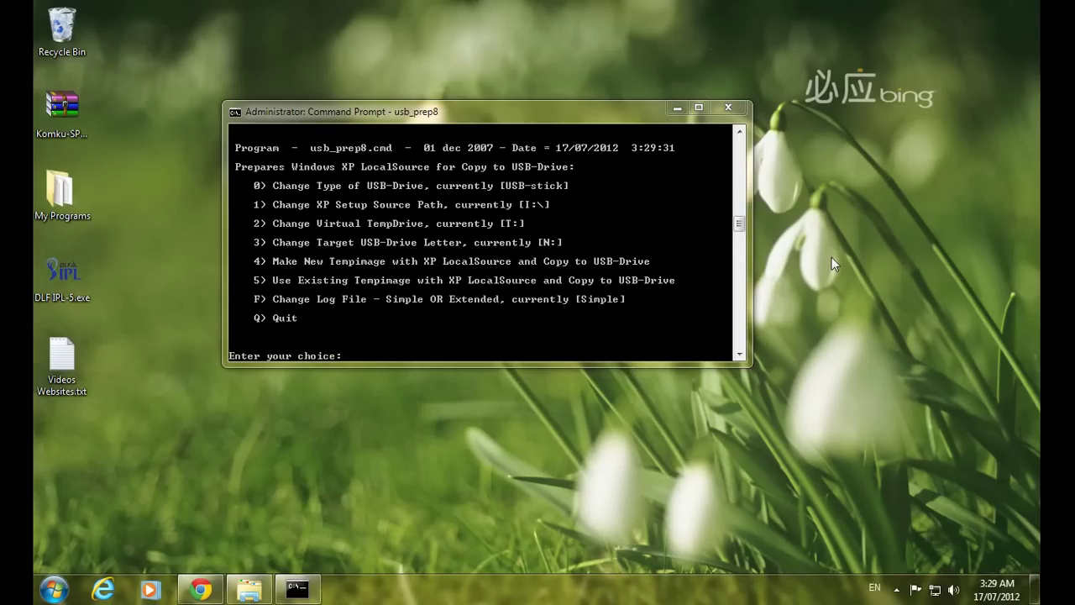
{"action": "left_click", "coordinate": [601, 115]}
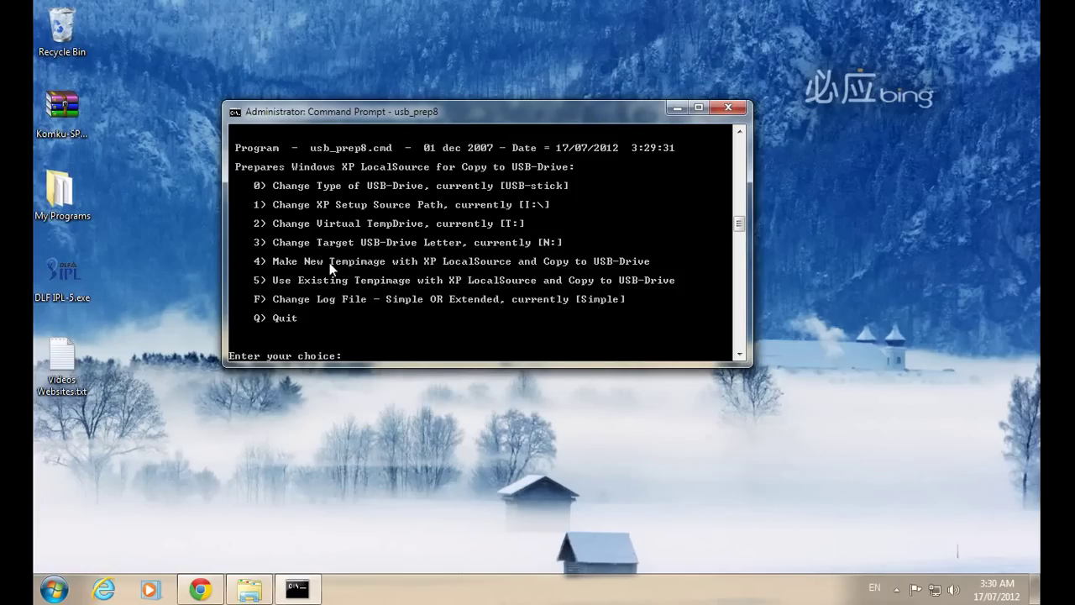
{"action": "type", "text": "4"}
{"action": "key", "text": "Return"}
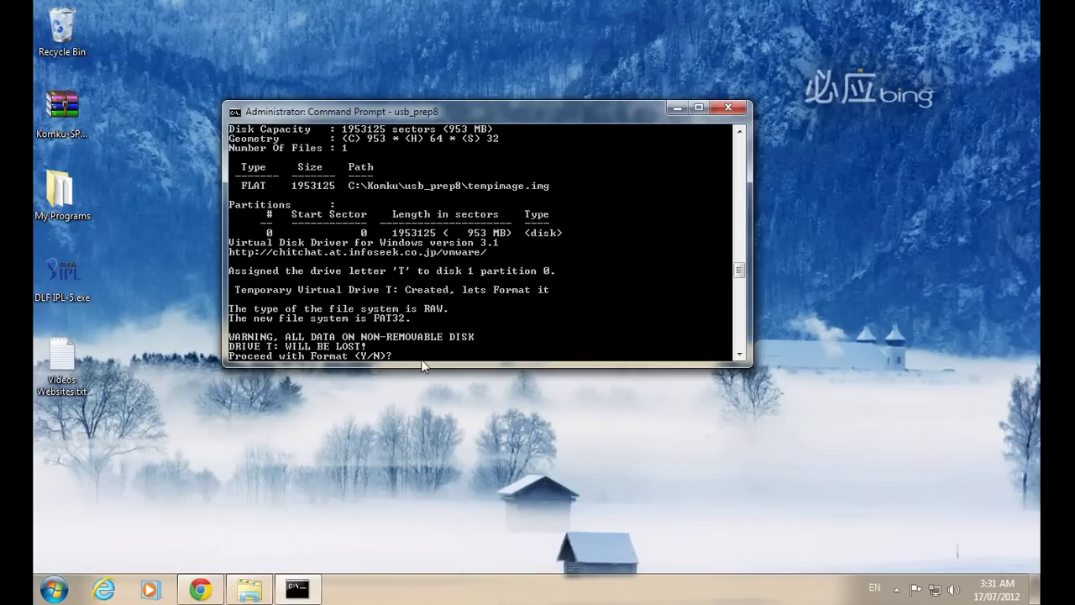
Accept formatting the temporary drive T: and continue with creating the LocalSource on it.
{"action": "type", "text": "y"}
{"action": "key", "text": "Return"}
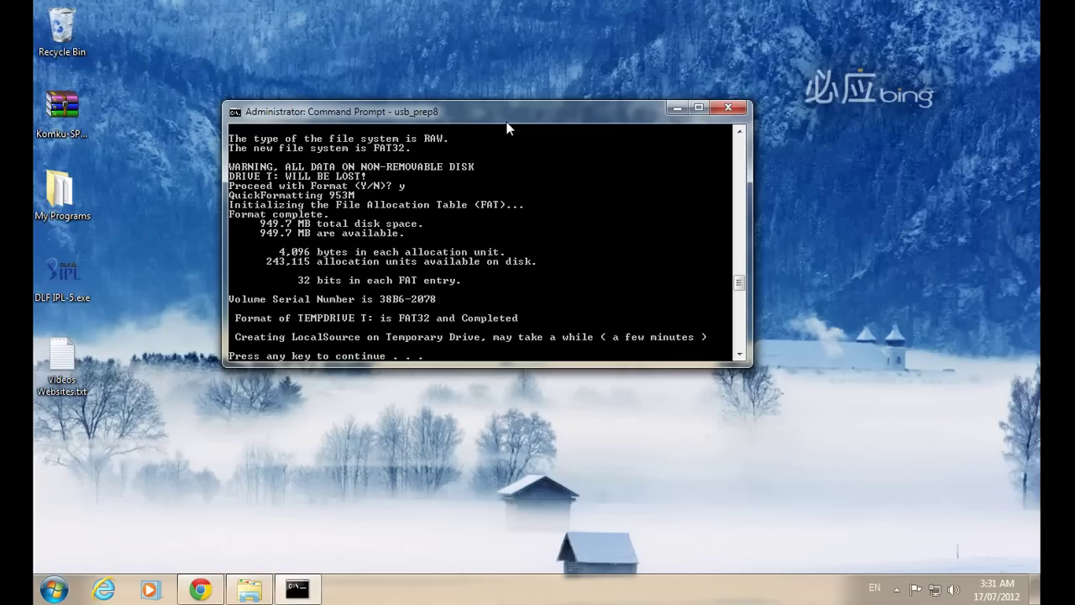
{"action": "key", "text": "Return"}
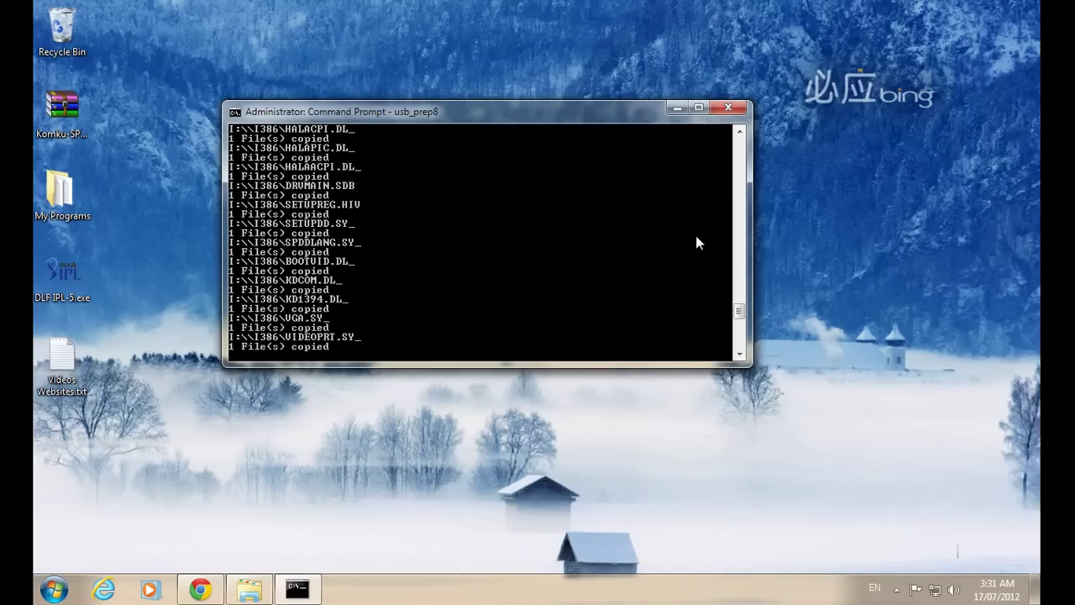
Continue past the LocalSource folder creation and accept copying the TempDrive files to the USB drive.
{"action": "left_click", "coordinate": [797, 223]}
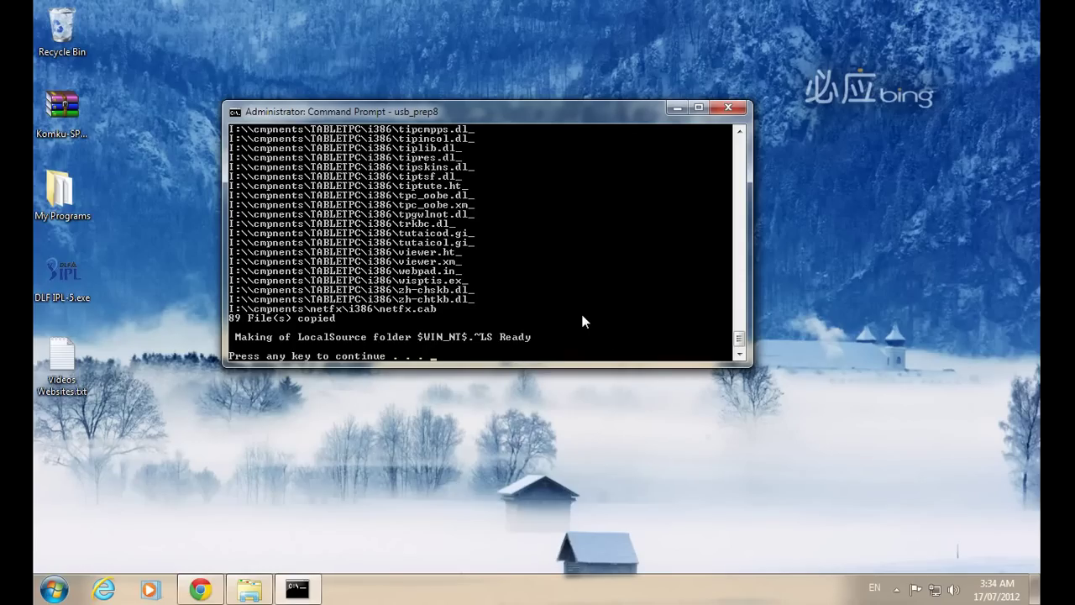
{"action": "key", "text": "Return"}
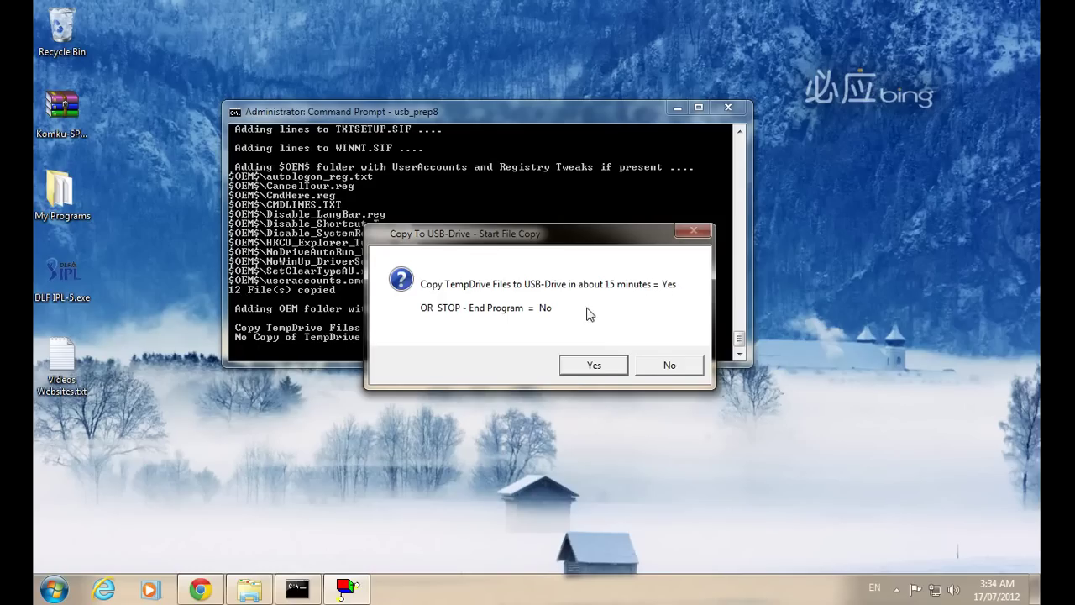
{"action": "left_click", "coordinate": [594, 366]}
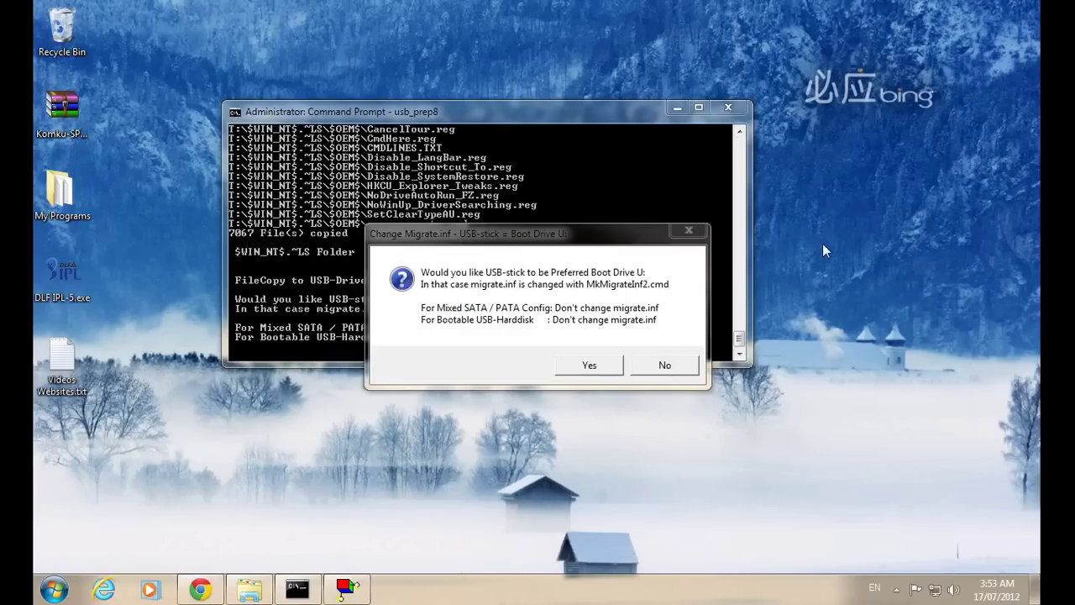
Accept making the USB stick the preferred boot drive U: by changing migrate.inf.
{"action": "left_click", "coordinate": [623, 250]}
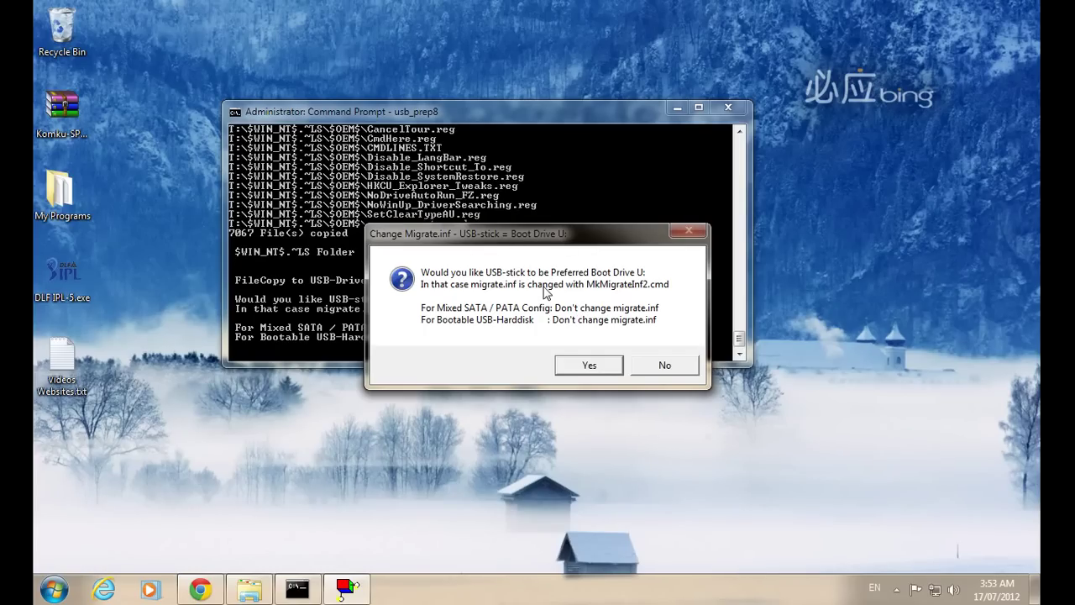
{"action": "left_click", "coordinate": [578, 369]}
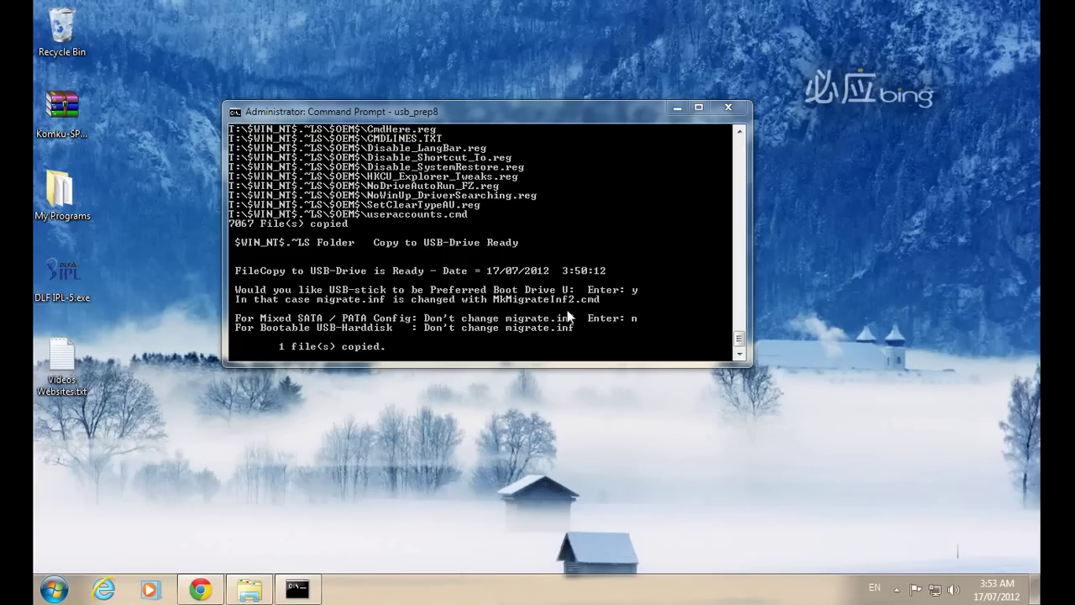
{"action": "left_click", "coordinate": [566, 116]}
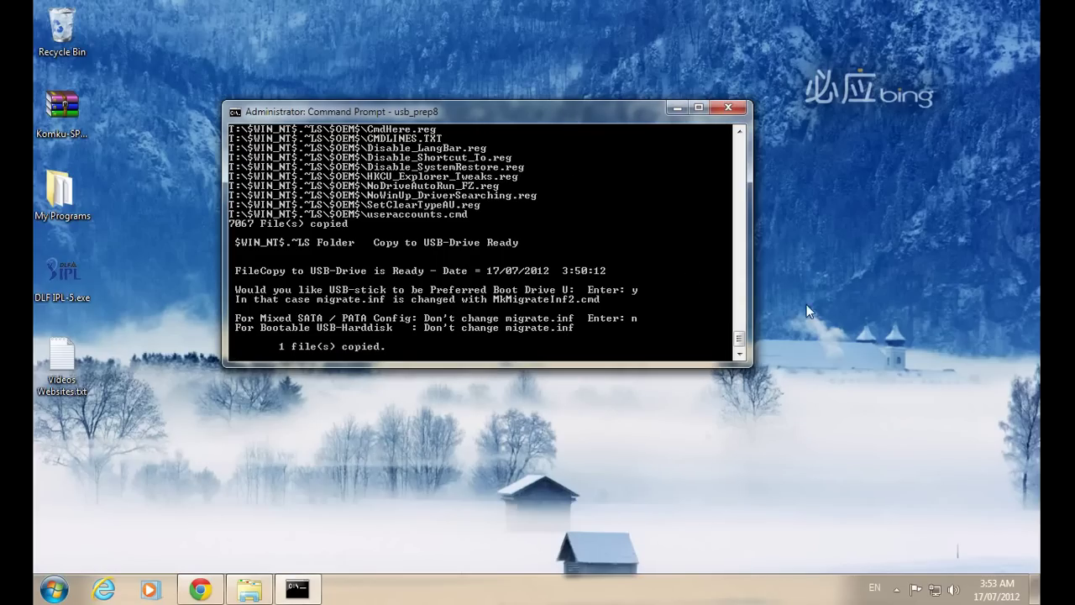
{"action": "left_click", "coordinate": [815, 271]}
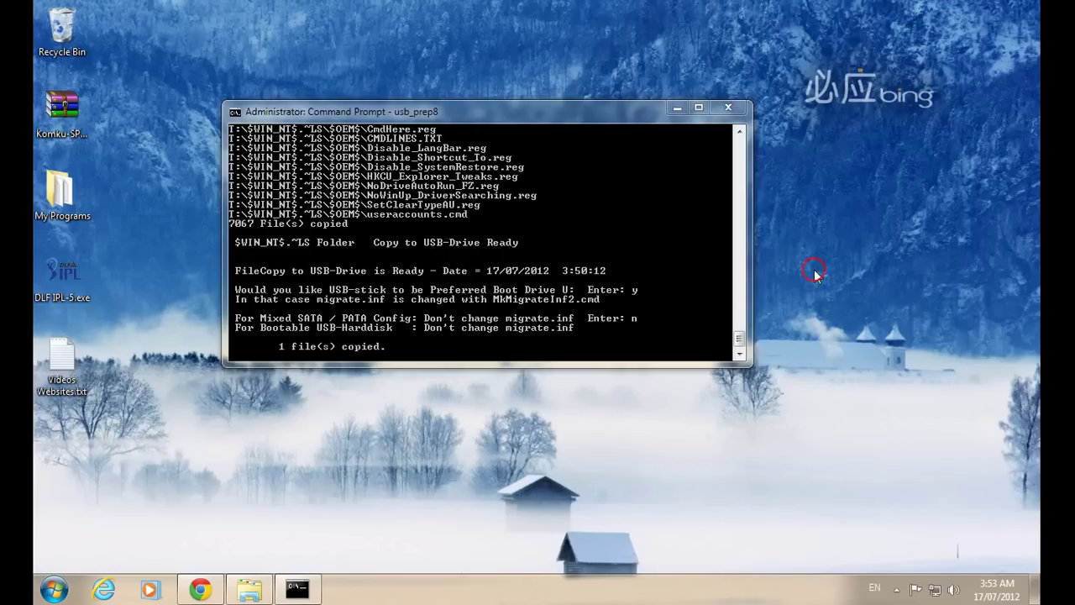
Accept unmounting the virtual drive and continue past the help text to end usb_prep8.
{"action": "left_click", "coordinate": [575, 271]}
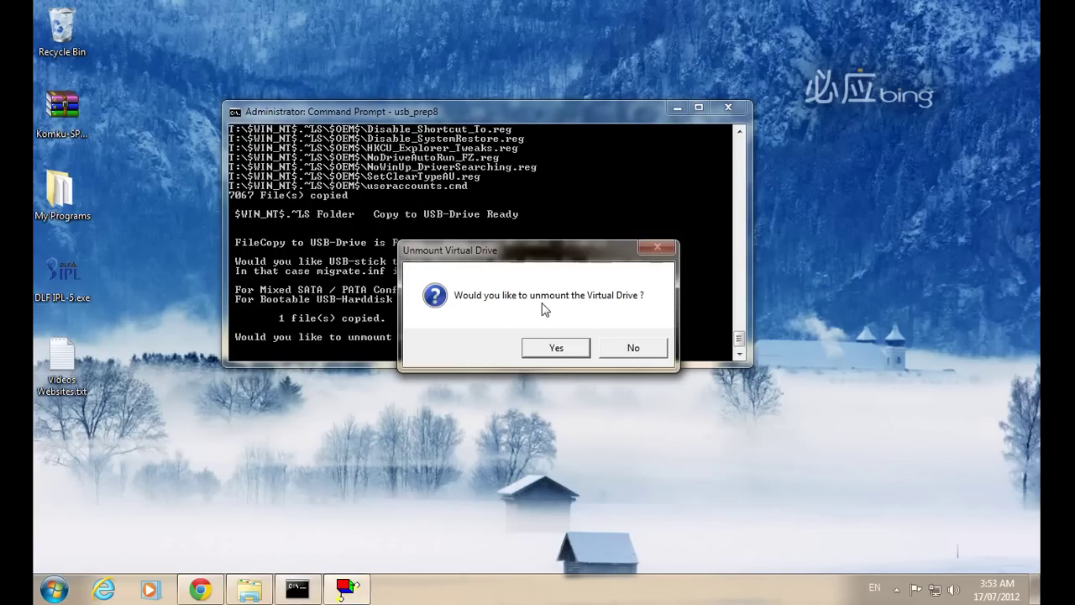
{"action": "left_click", "coordinate": [559, 351]}
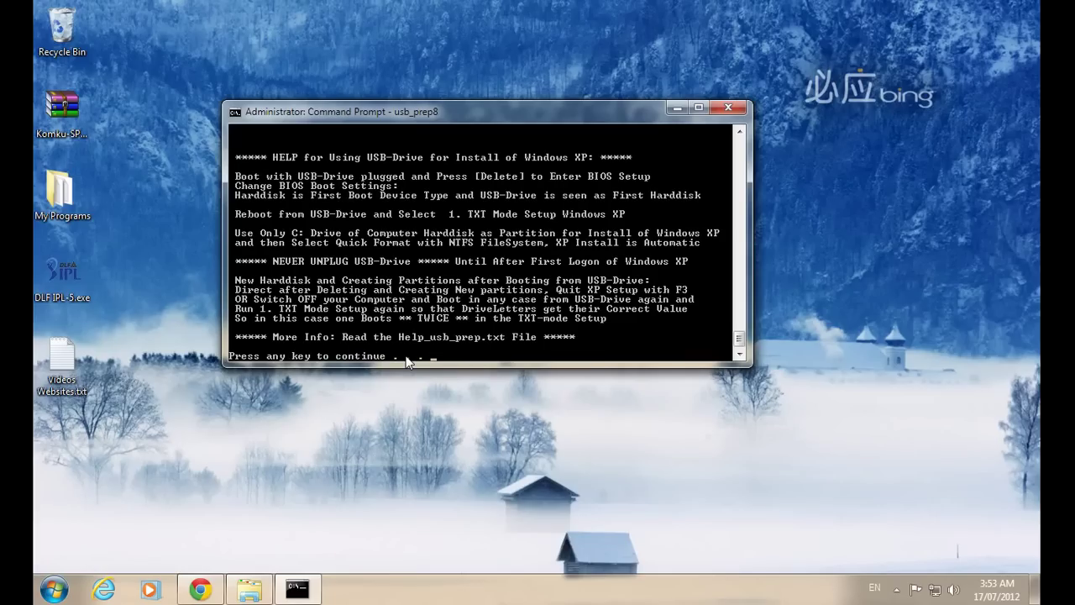
{"action": "key", "text": "Return"}
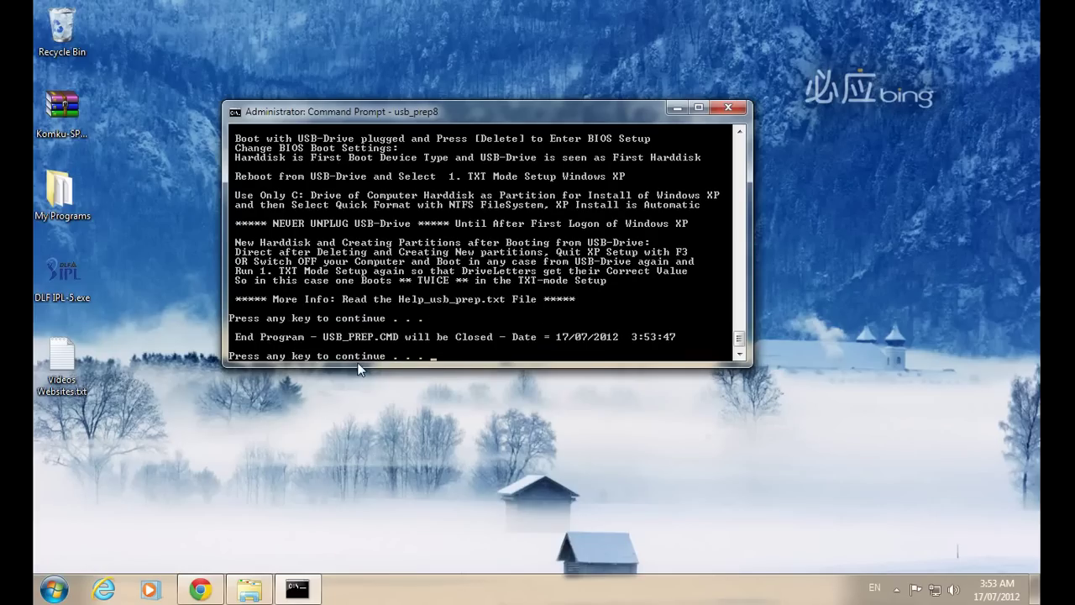
{"action": "key", "text": "Return"}
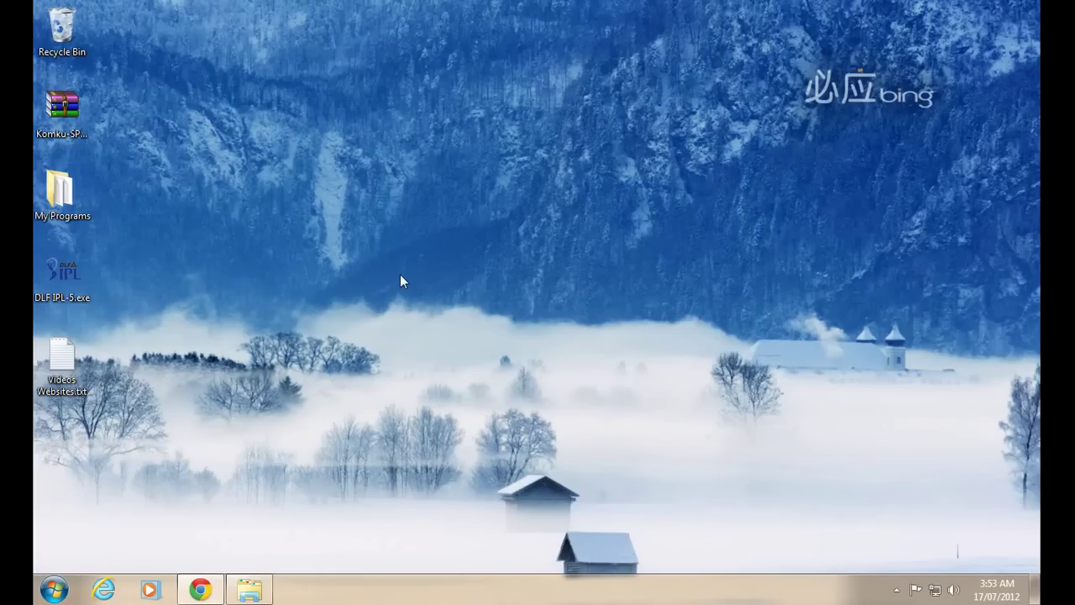
Refresh the Computer window to check the label and used space of the removable disk N:.
{"action": "left_click", "coordinate": [252, 589]}
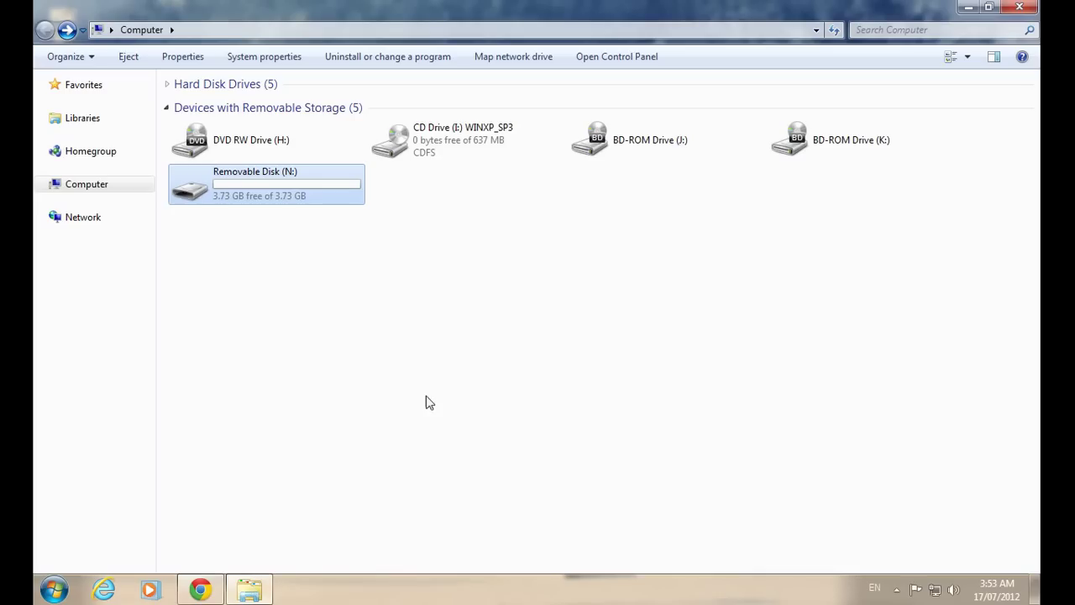
{"action": "right_click", "coordinate": [425, 401]}
{"action": "left_click", "coordinate": [478, 291]}
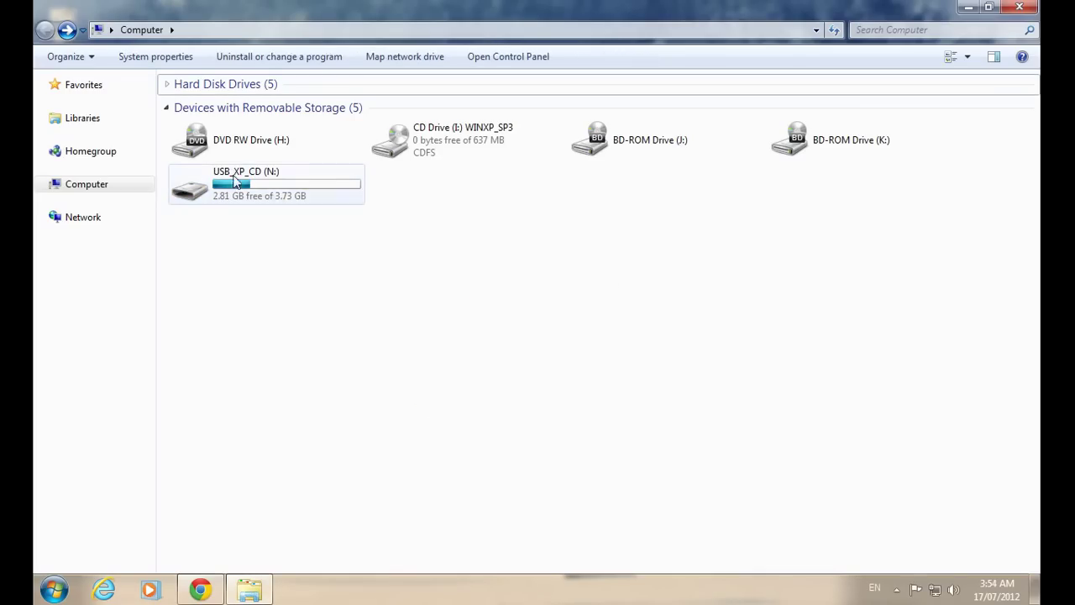
{"action": "left_click", "coordinate": [484, 298]}
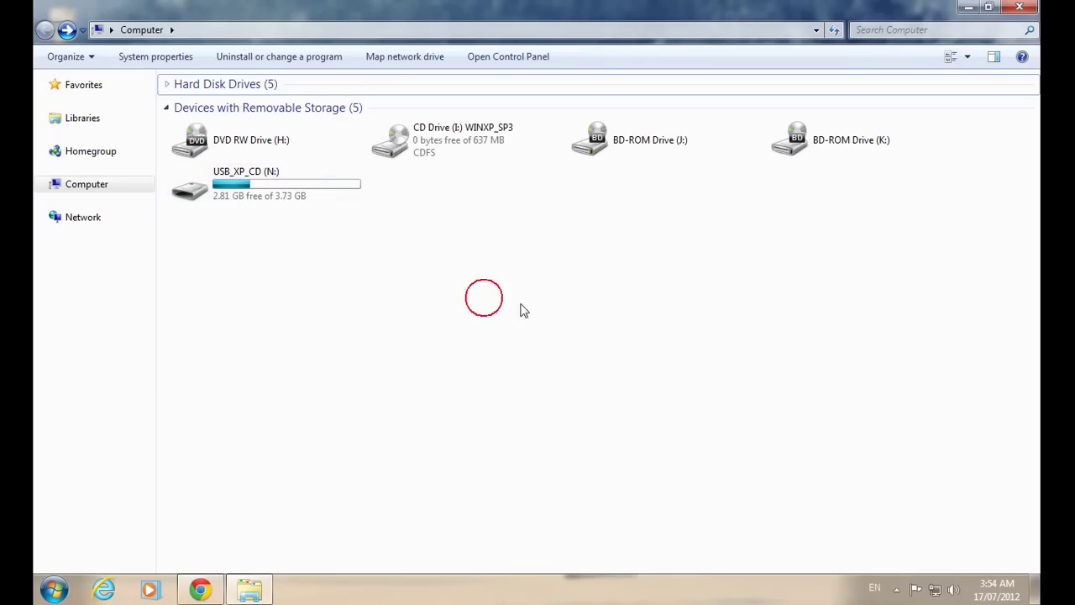
{"action": "left_click", "coordinate": [262, 592]}
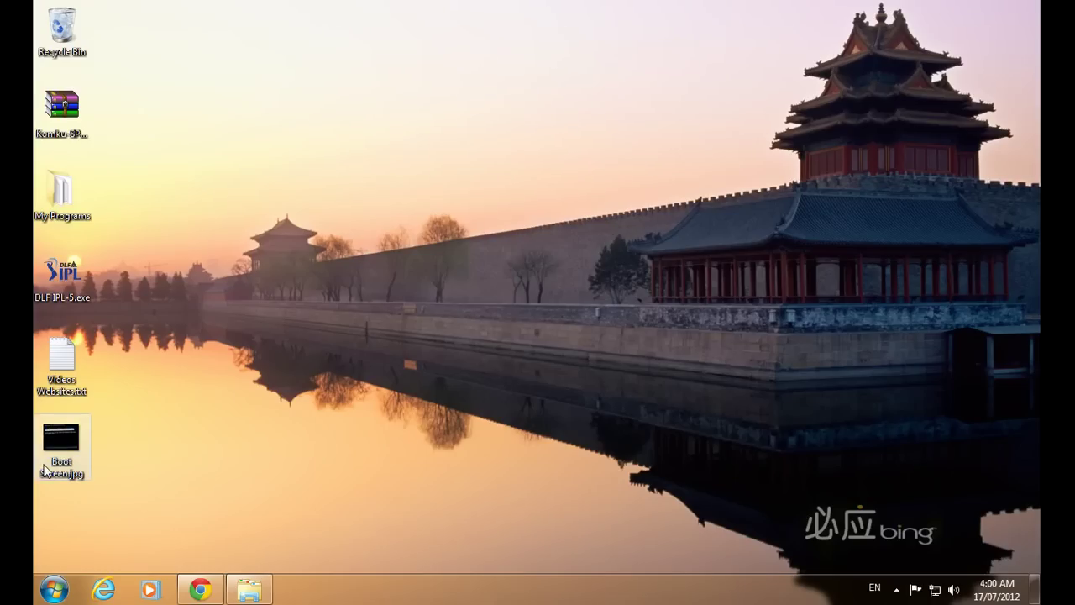
Open Boot Screen.jpg from the desktop to examine the setup boot options, and minimise the image viewer.
{"action": "double_click", "coordinate": [61, 436]}
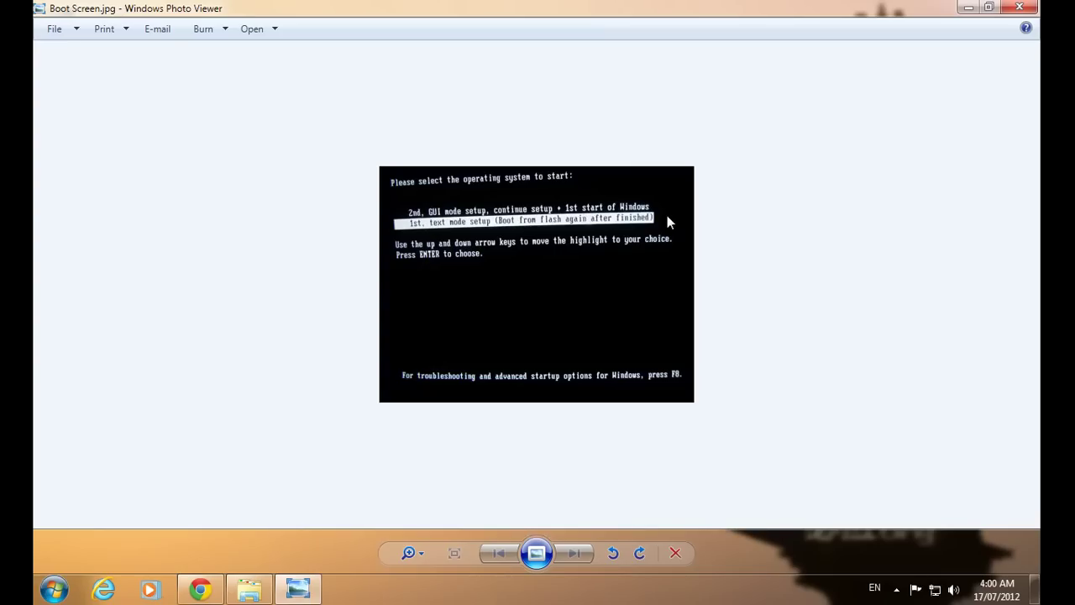
{"action": "left_click", "coordinate": [969, 8]}
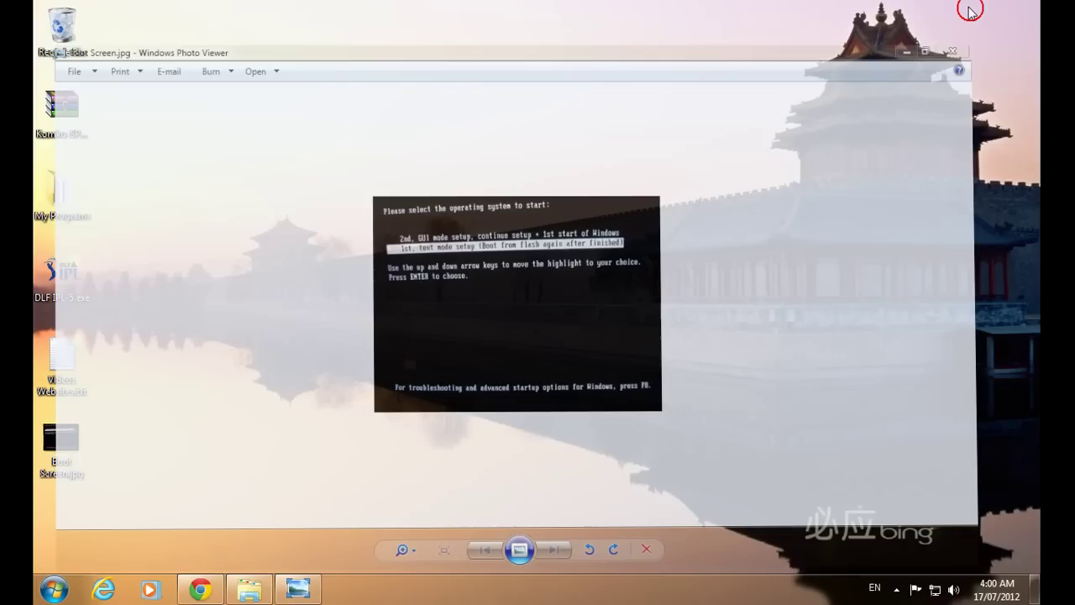